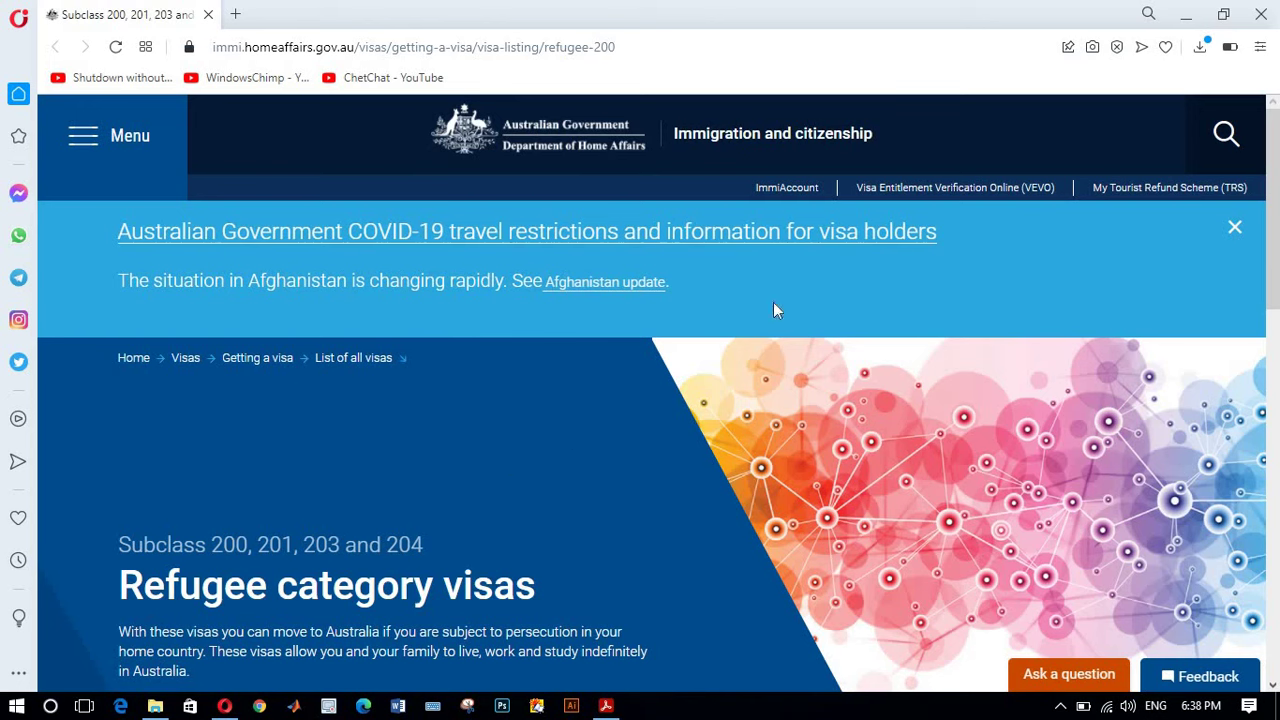
# Step: Open the ImmiAccount login page in a new tab and scroll to the Create an ImmiAccount section
pyautogui.click(781, 193)
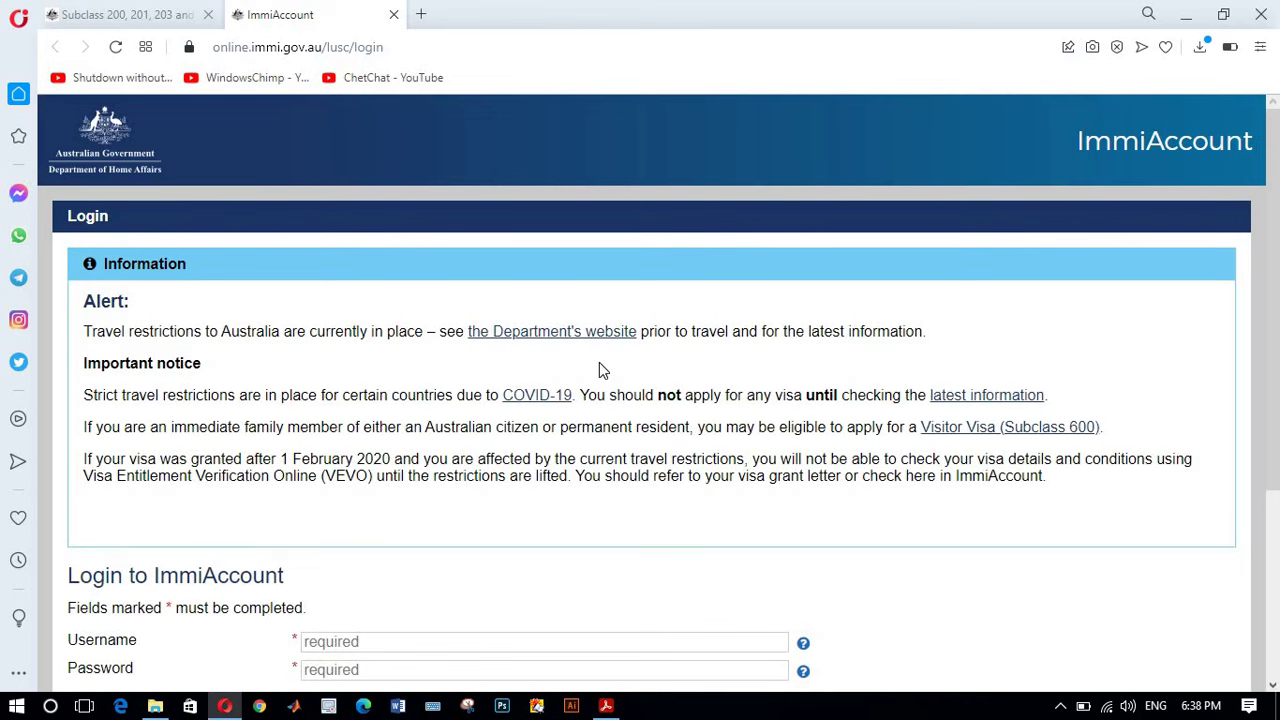
pyautogui.scroll(-2, 602, 370)
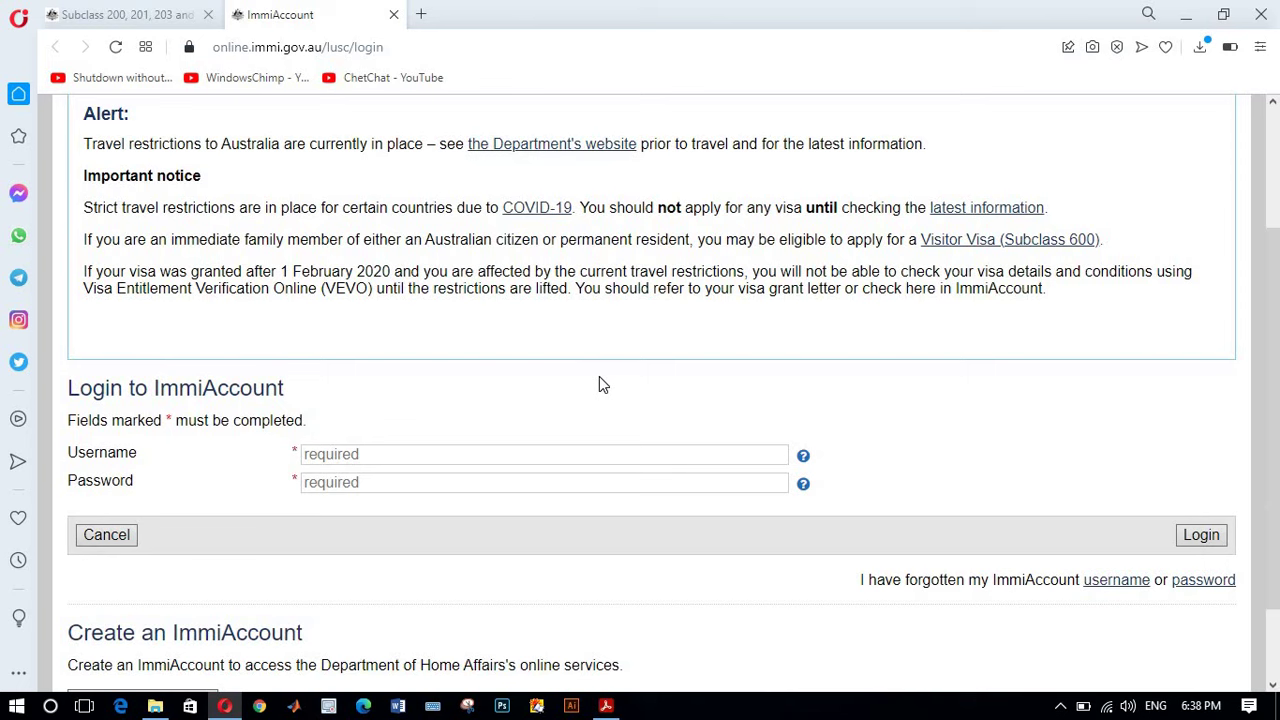
pyautogui.scroll(-1, 600, 390)
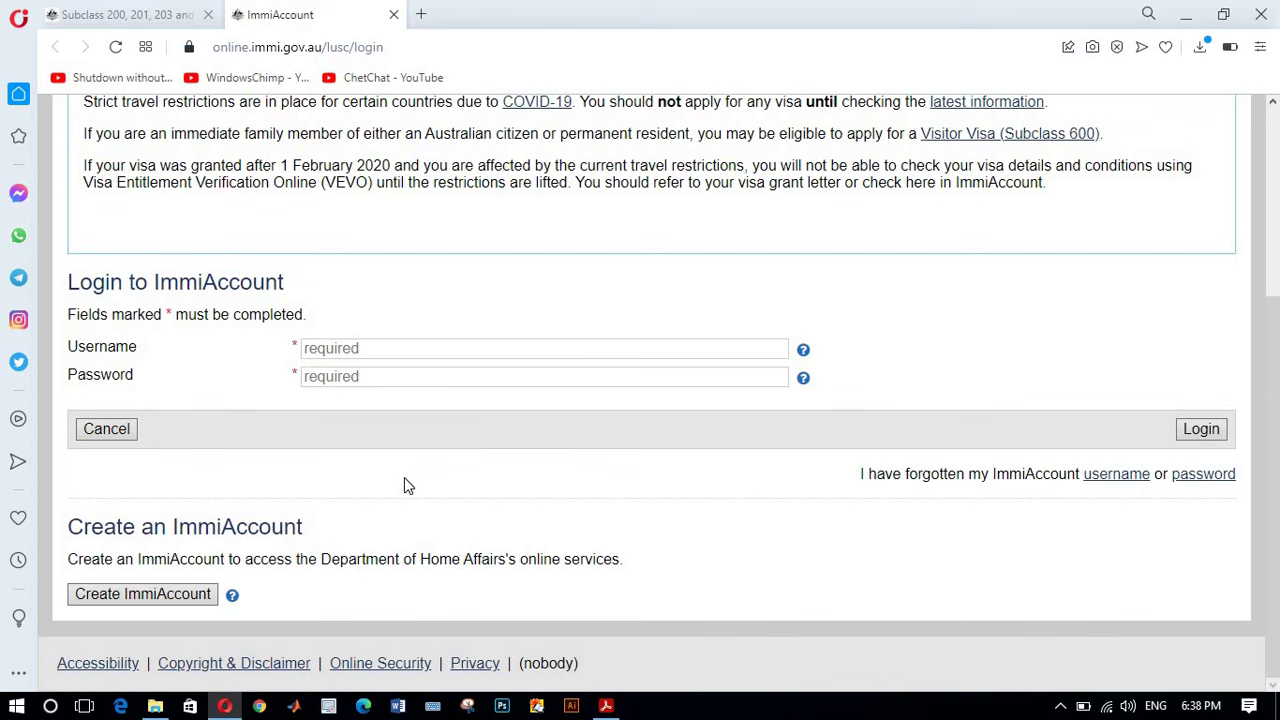
# Step: Start an Individual ImmiAccount and fill in the applicant's family name, given names and phone number
pyautogui.click(108, 600)
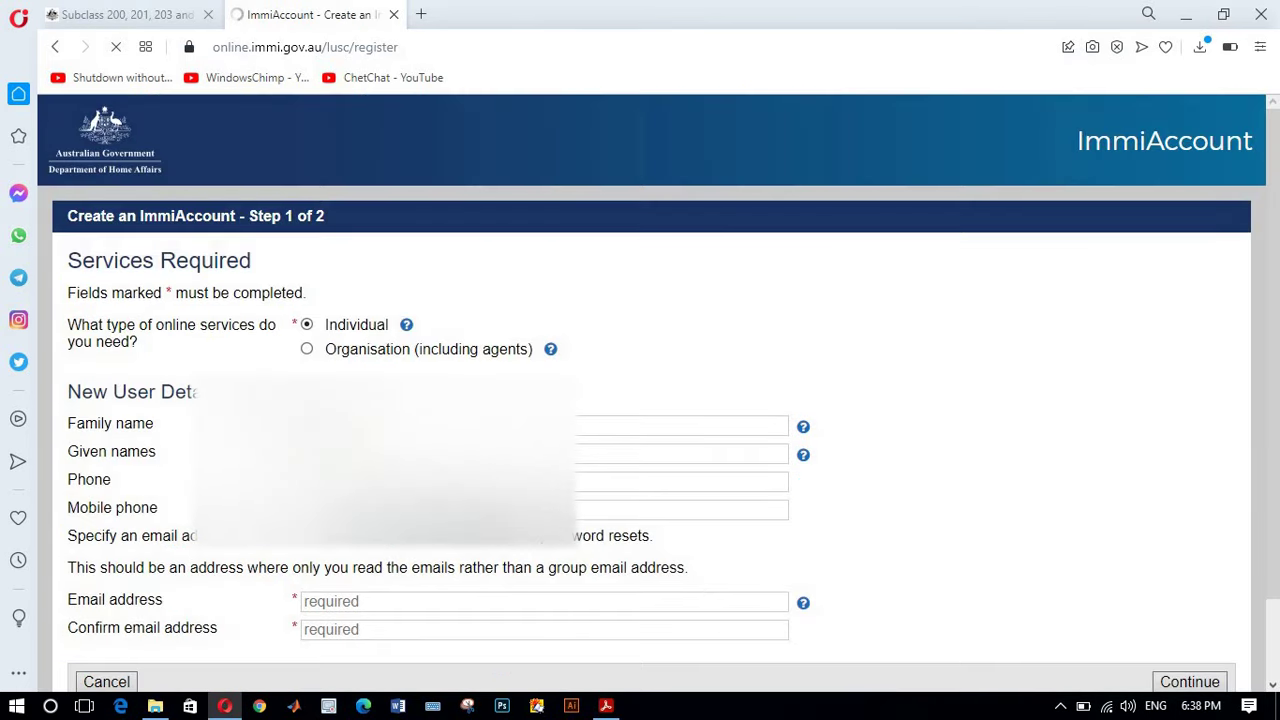
pyautogui.scroll(-1, 455, 505)
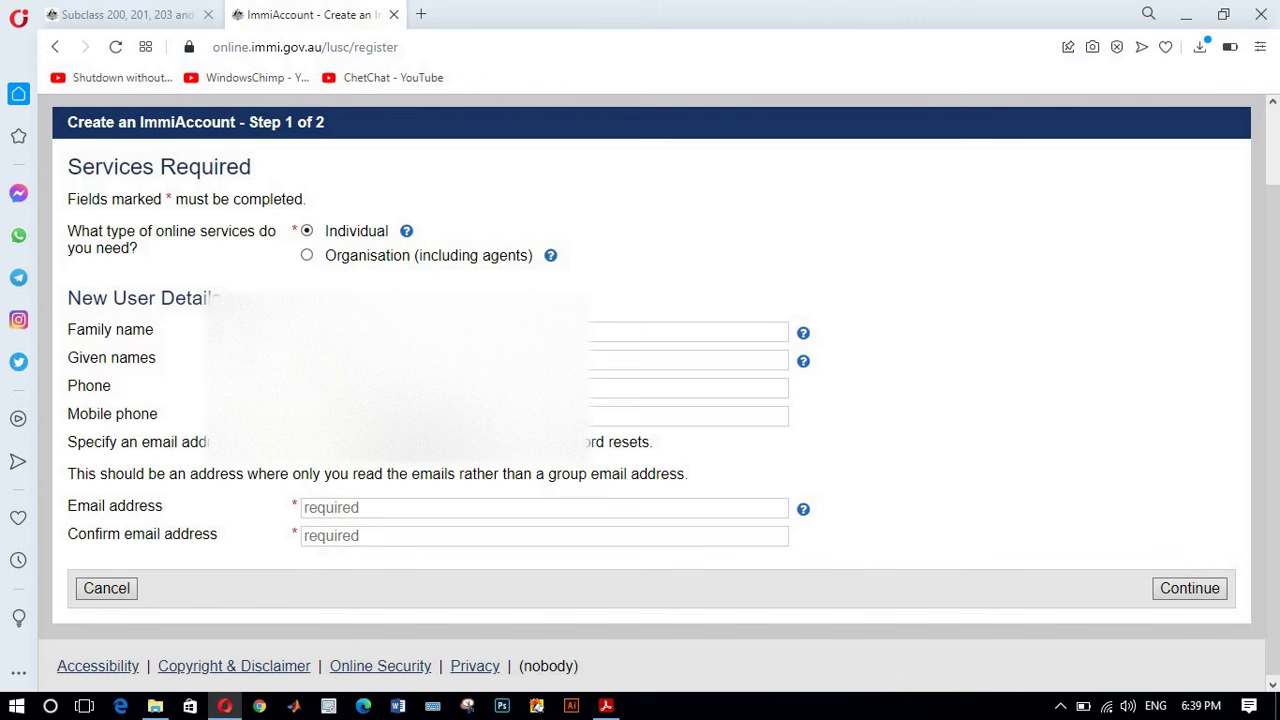
pyautogui.click(680, 332)
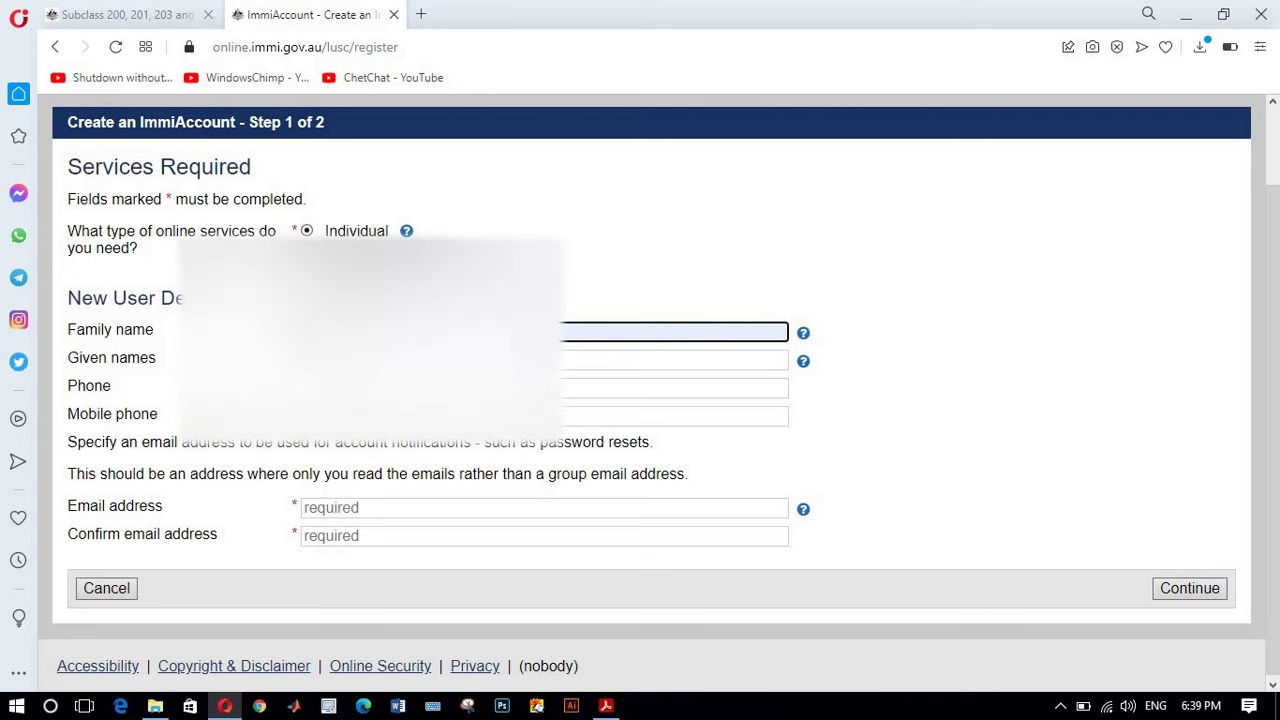
pyautogui.click(670, 360)
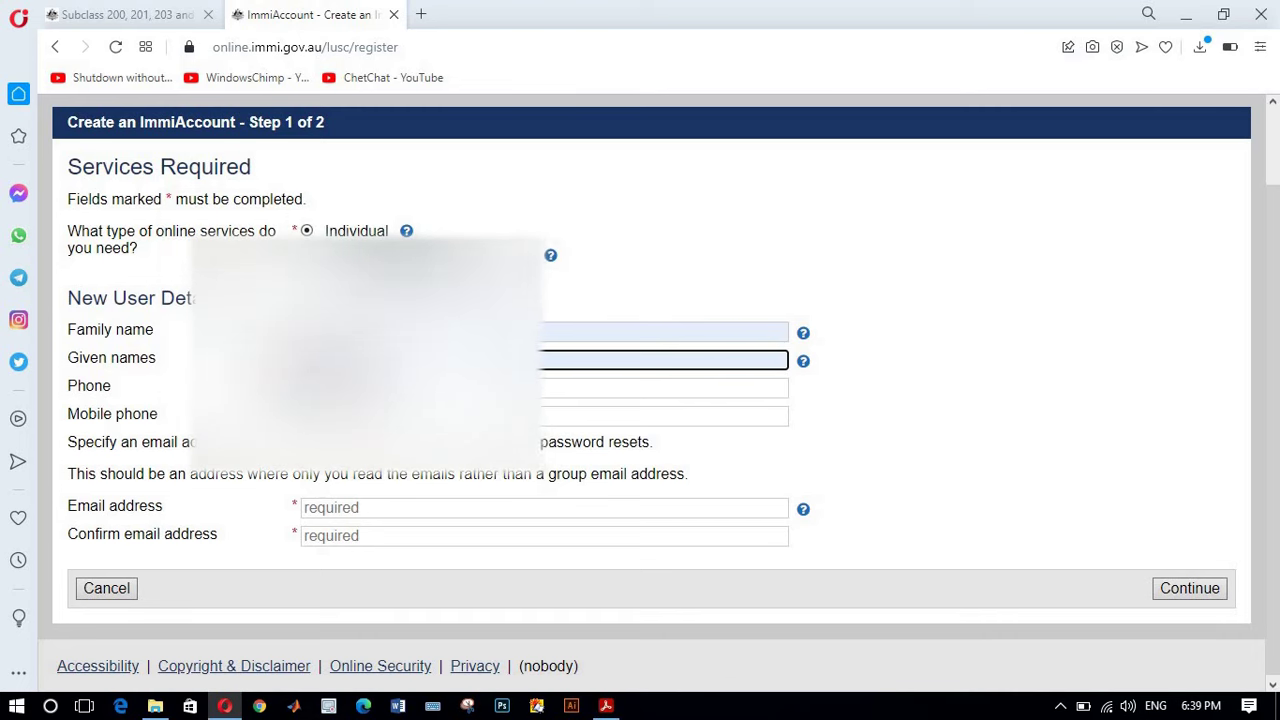
pyautogui.click(650, 387)
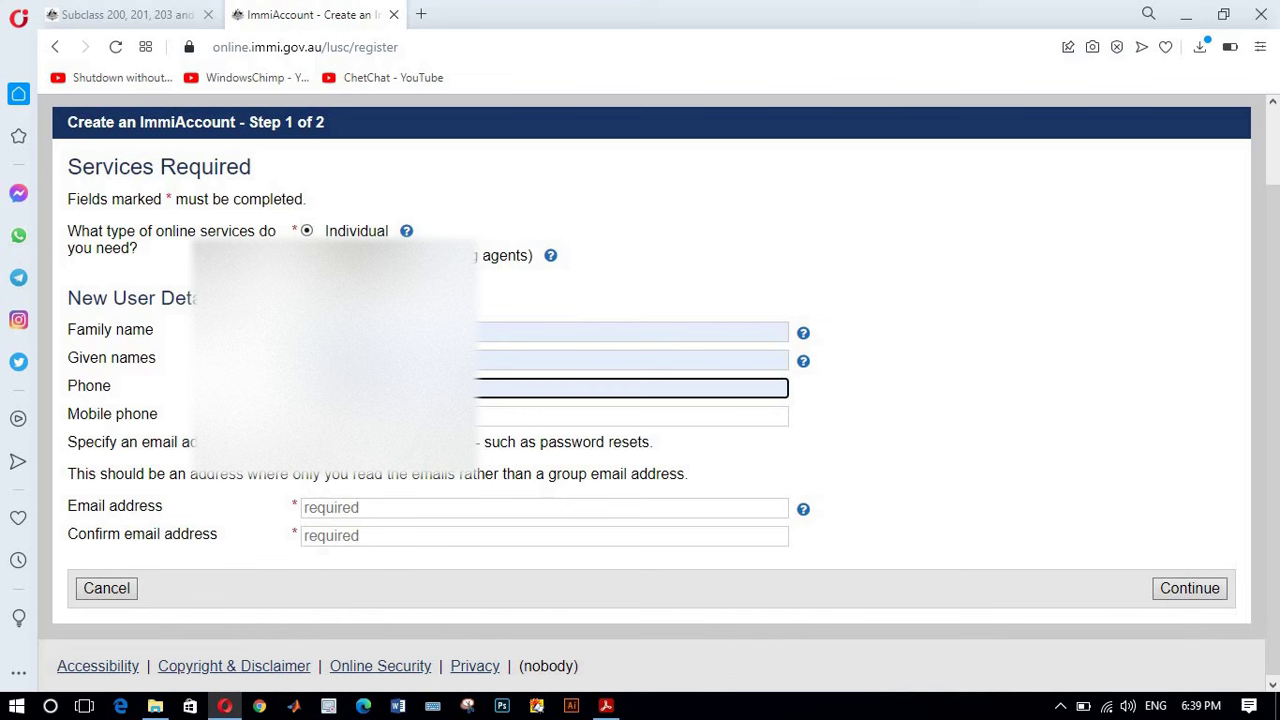
pyautogui.press('Tab')
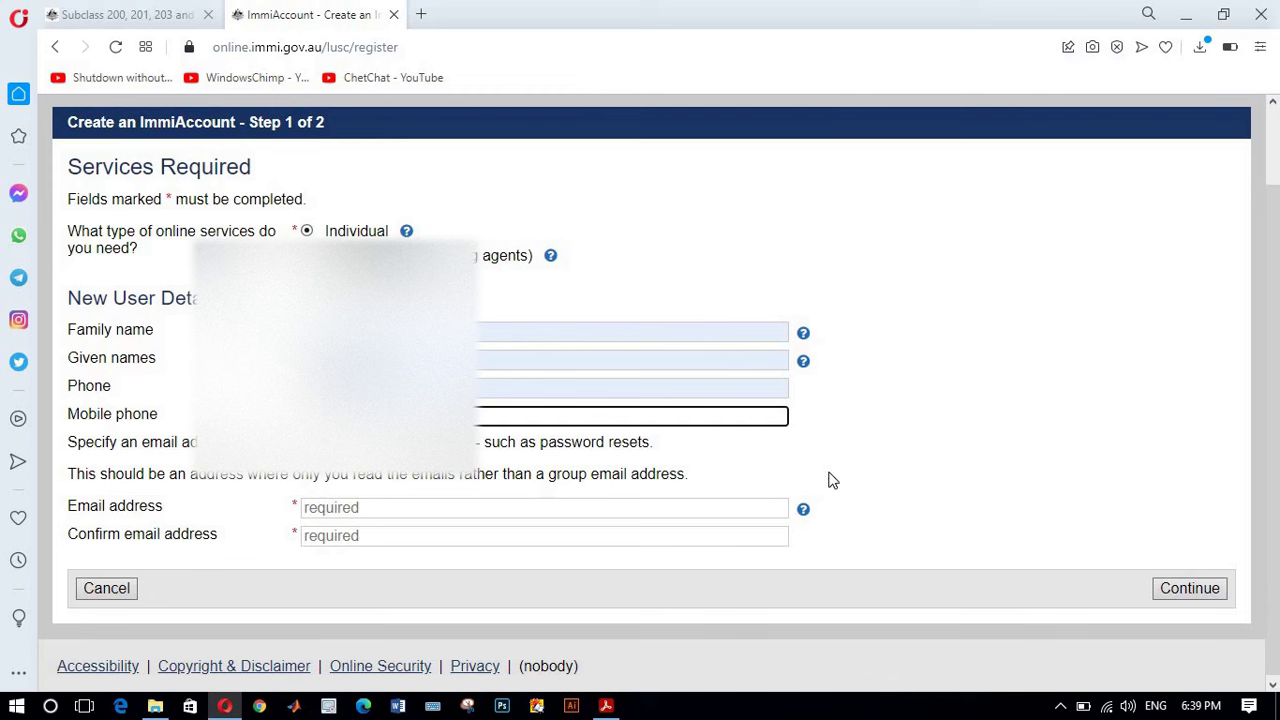
pyautogui.click(828, 480)
pyautogui.scroll(-1, 578, 473)
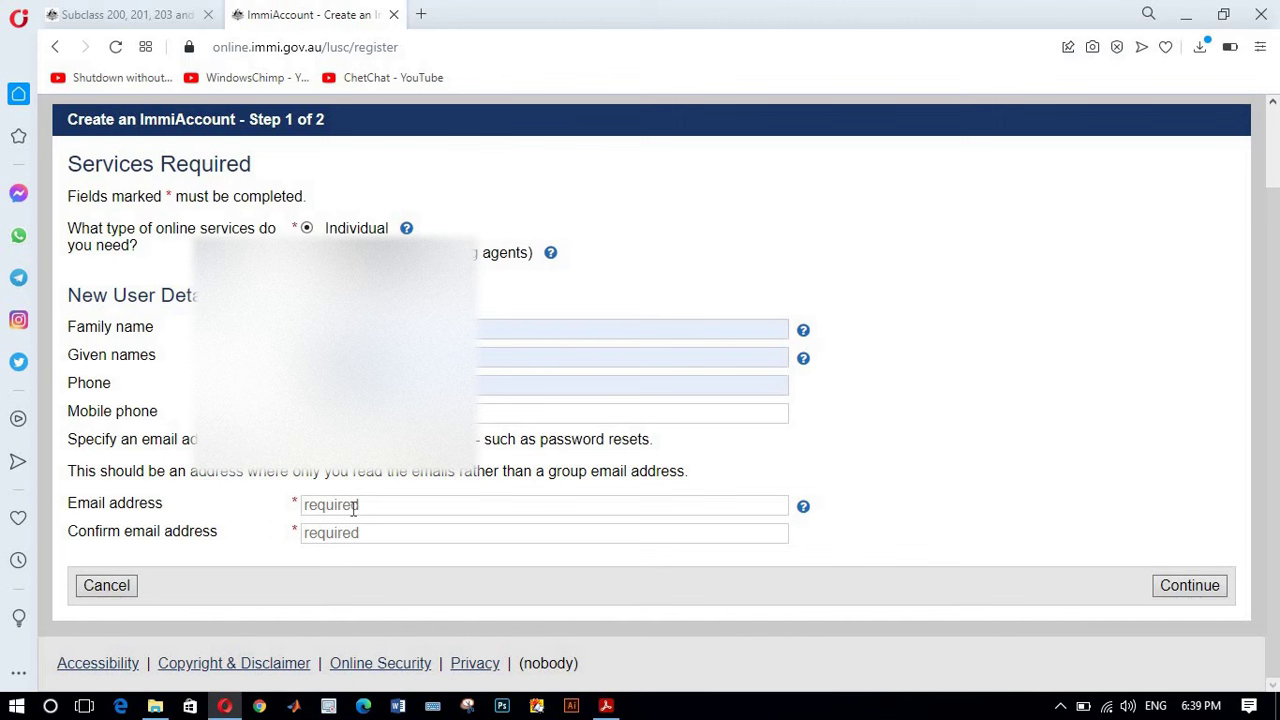
# Step: Enter the account holder's e-mail address in the Email address field
pyautogui.click(354, 508)
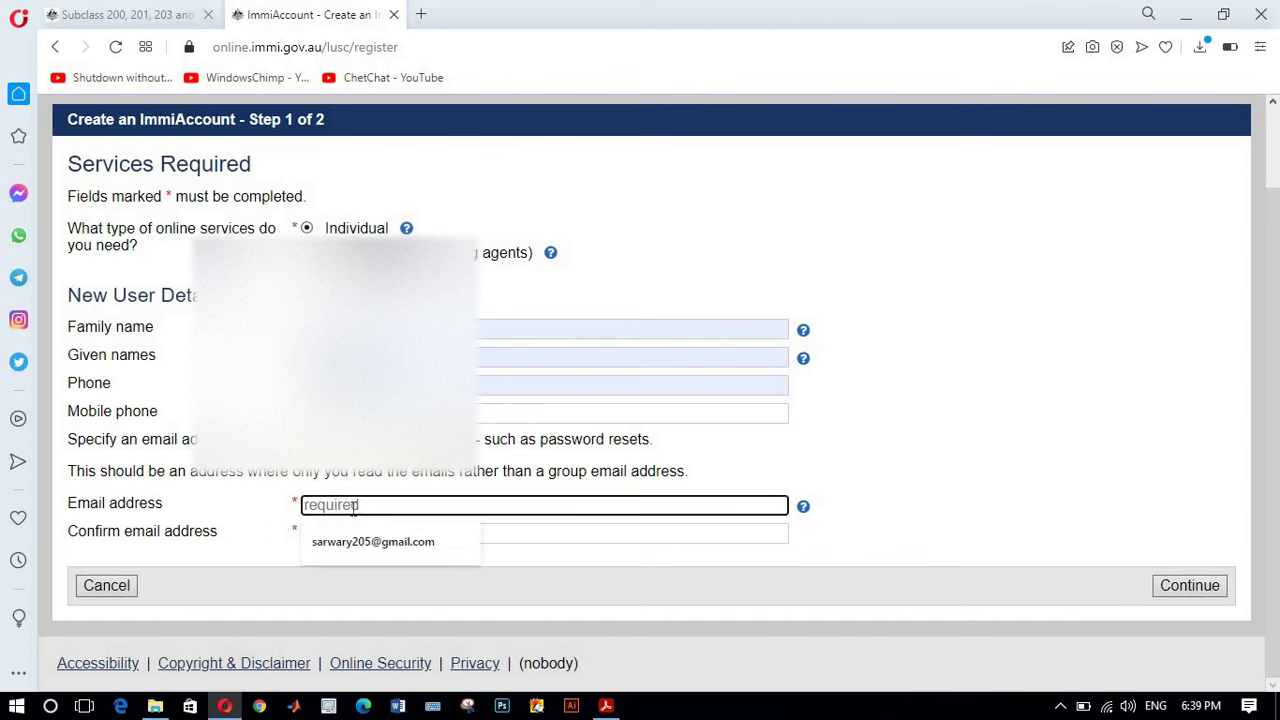
pyautogui.write('s')
pyautogui.press('BackSpace')
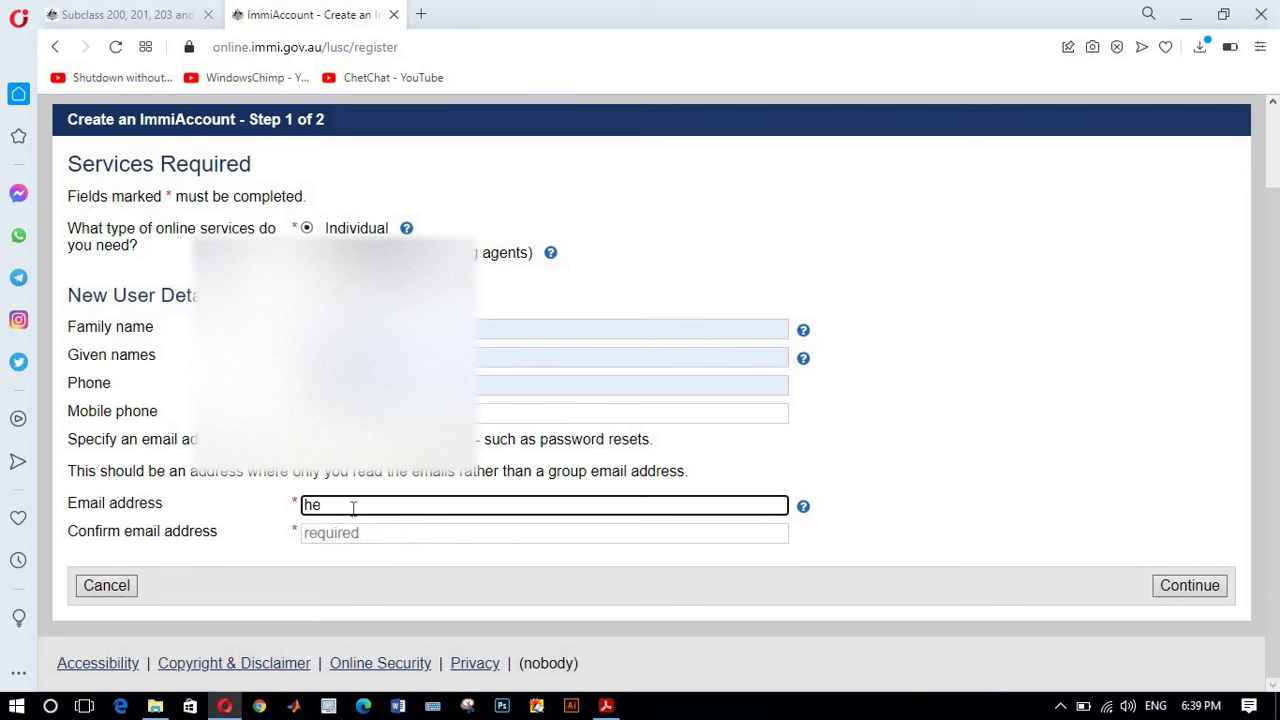
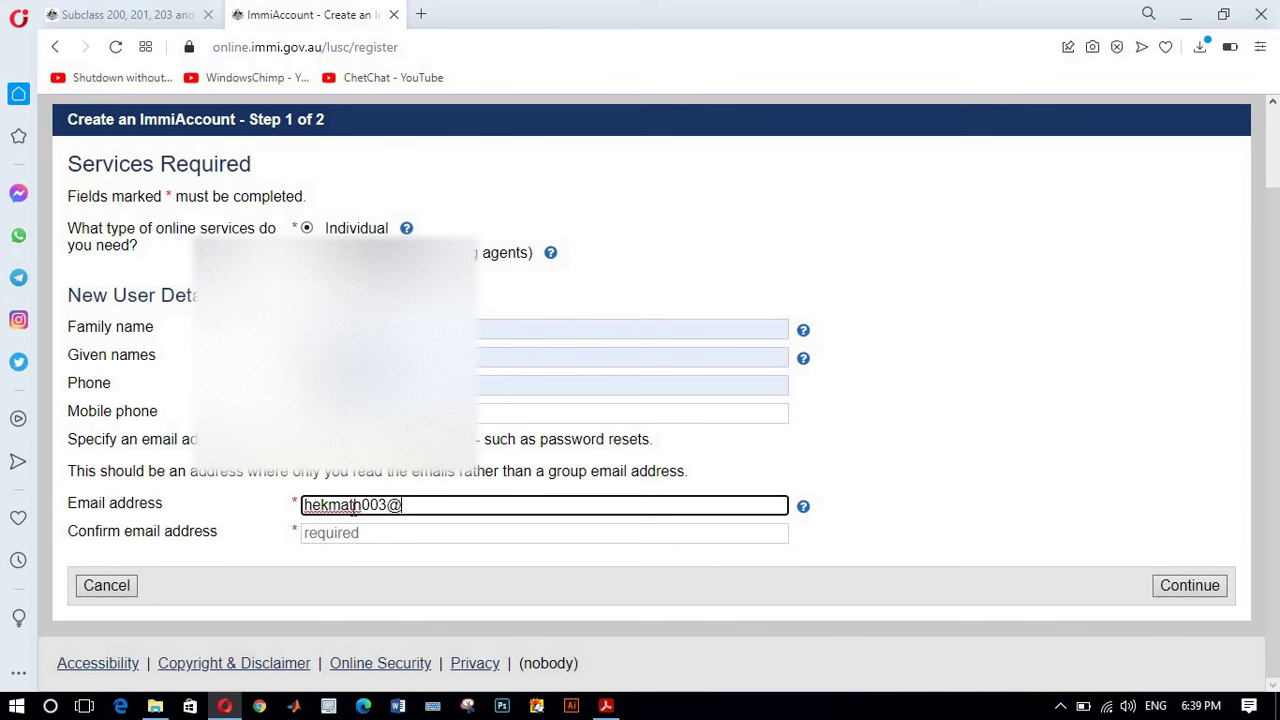
# Step: Copy the e-mail address and paste it into Confirm email address
pyautogui.moveTo(471, 506); pyautogui.dragTo(302, 507)
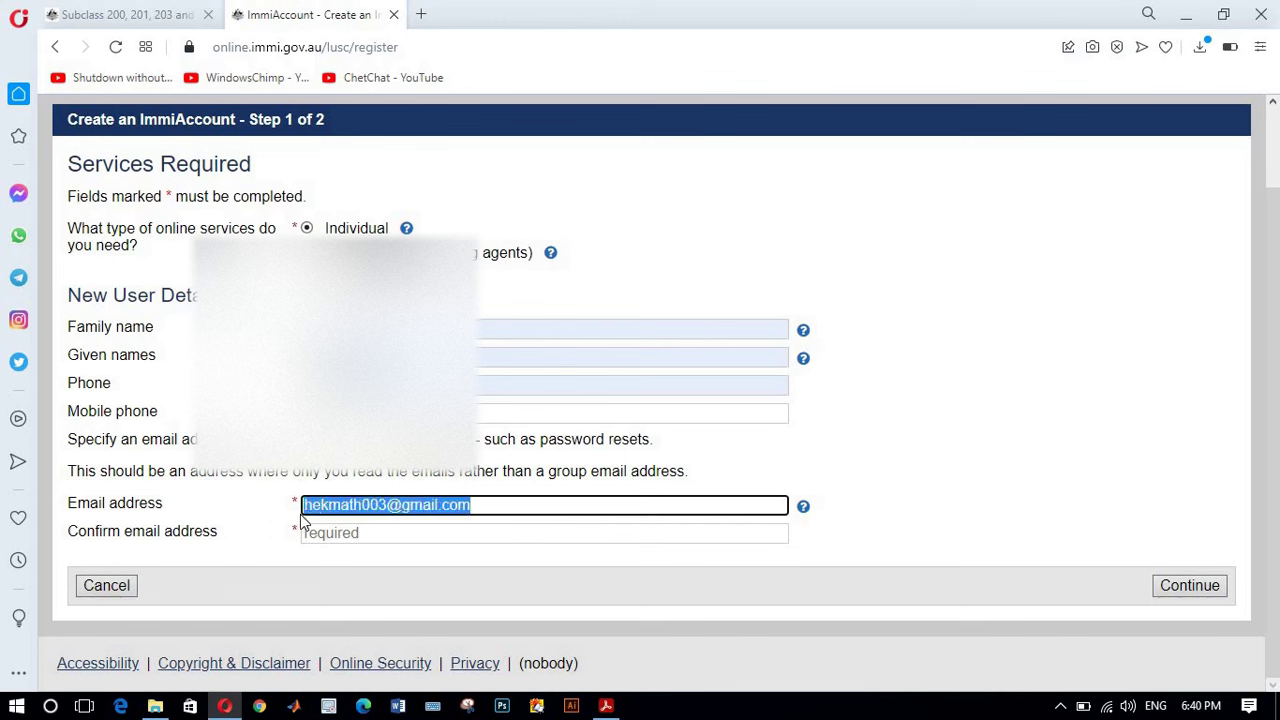
pyautogui.rightClick(318, 506)
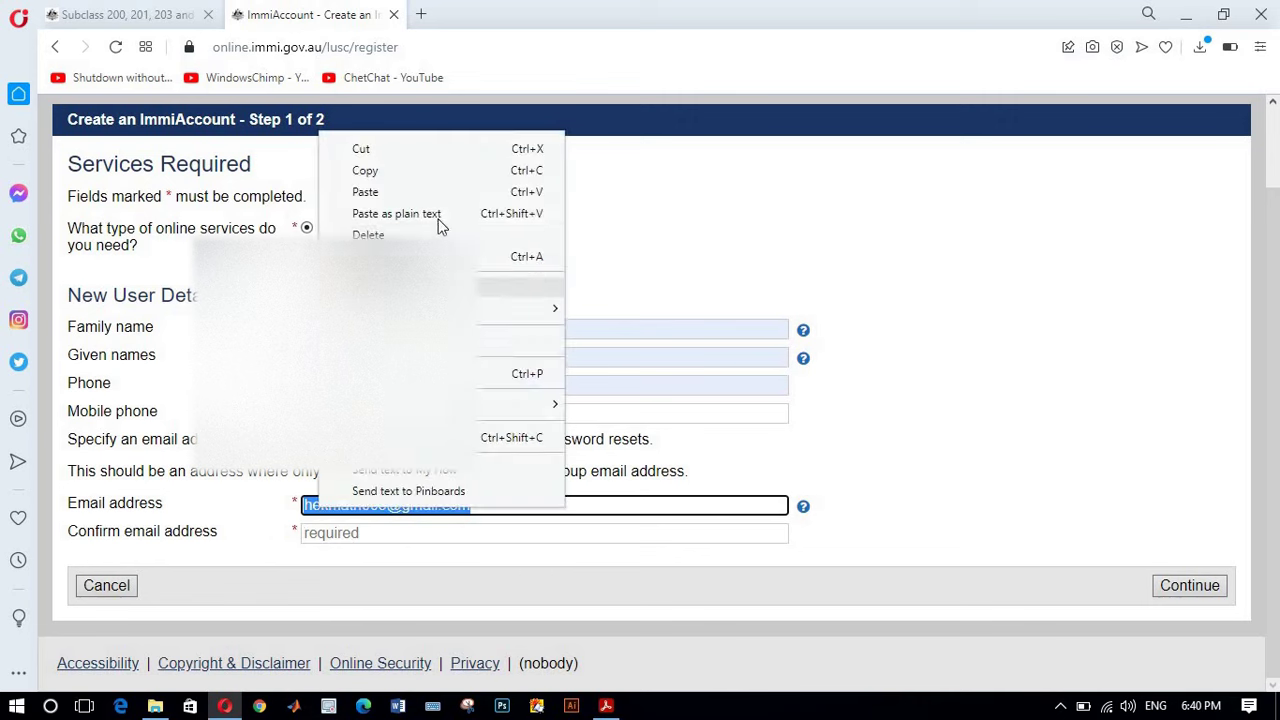
pyautogui.click(393, 172)
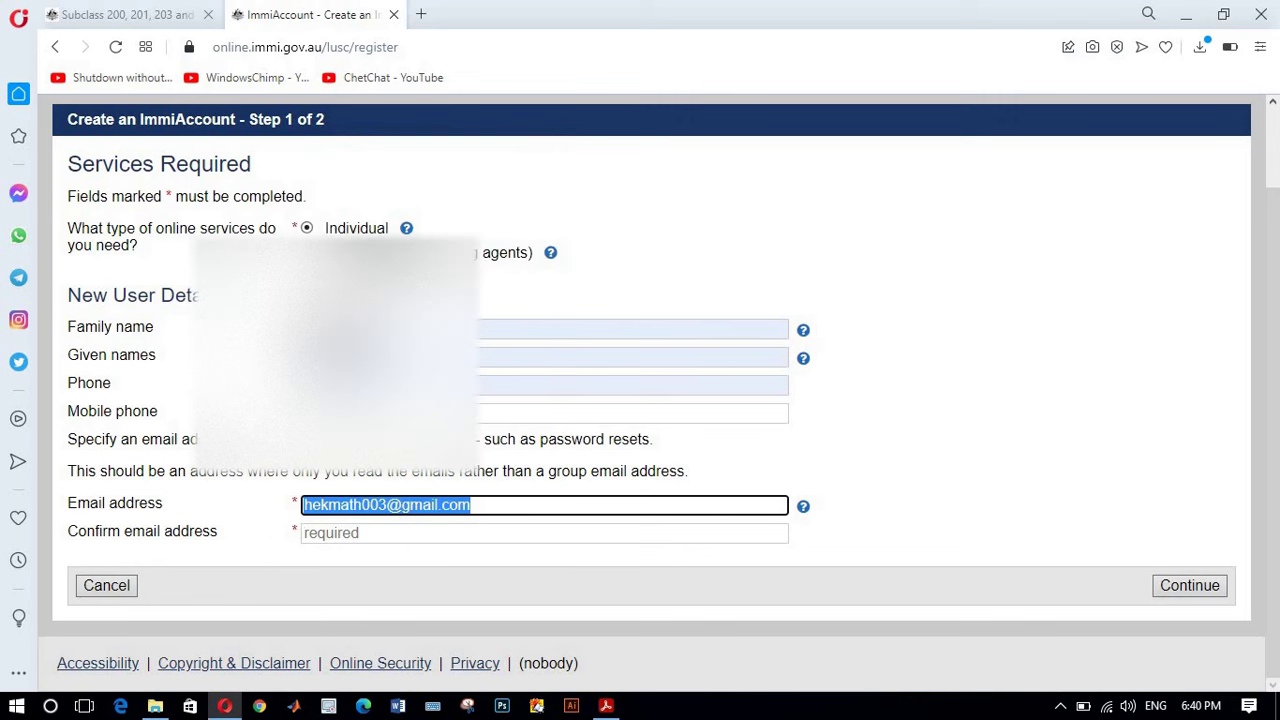
pyautogui.click(395, 535)
pyautogui.rightClick(395, 537)
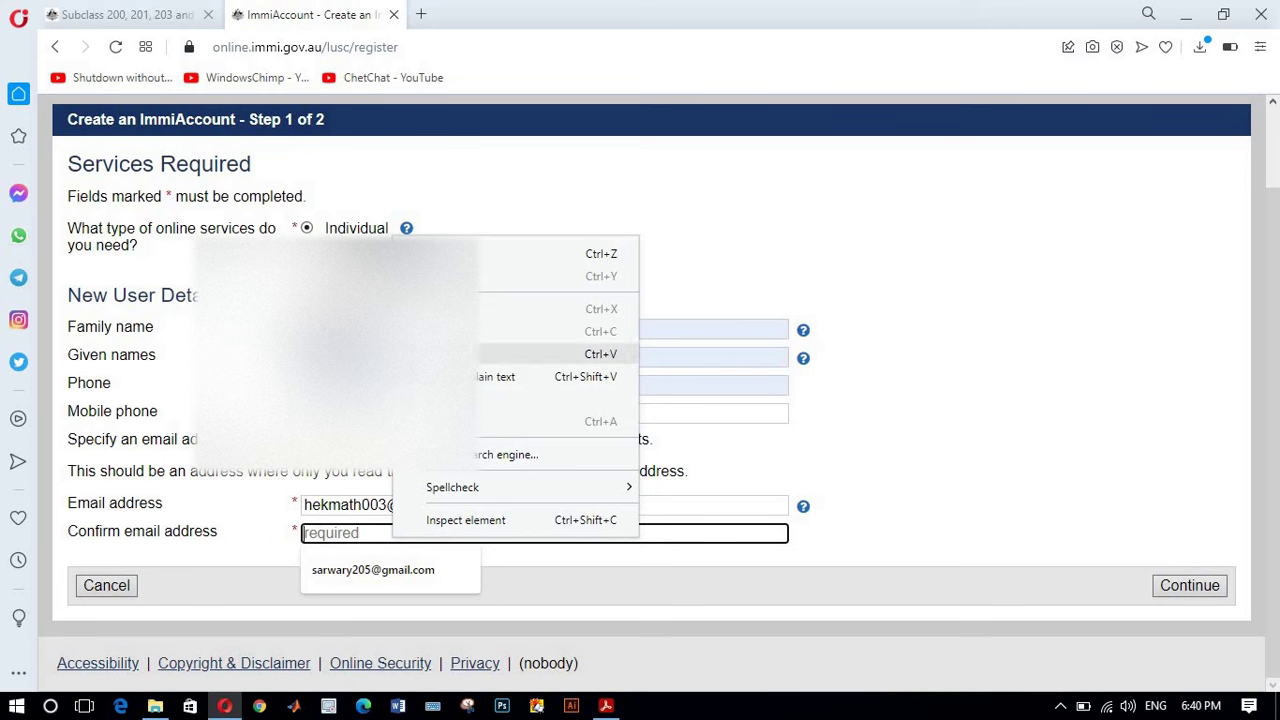
pyautogui.click(540, 354)
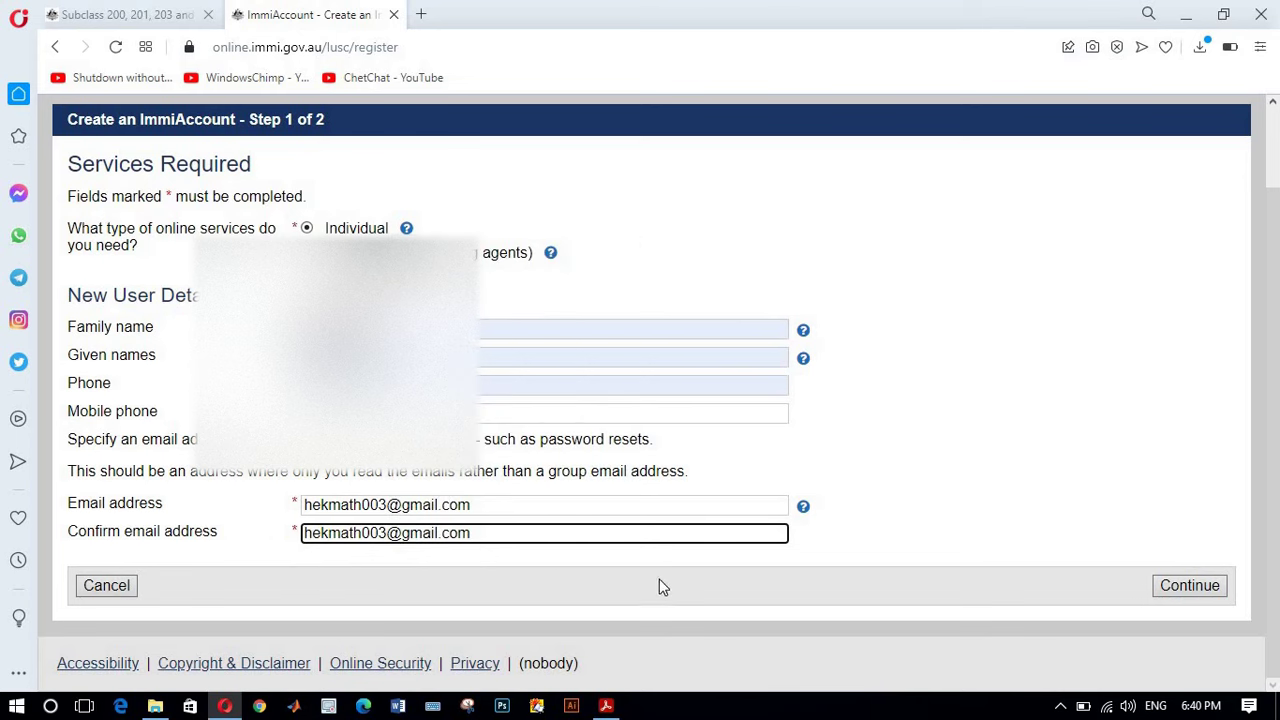
# Step: Continue to Step 2 and set a new password rated OK, retyped so the passwords match
pyautogui.click(1193, 591)
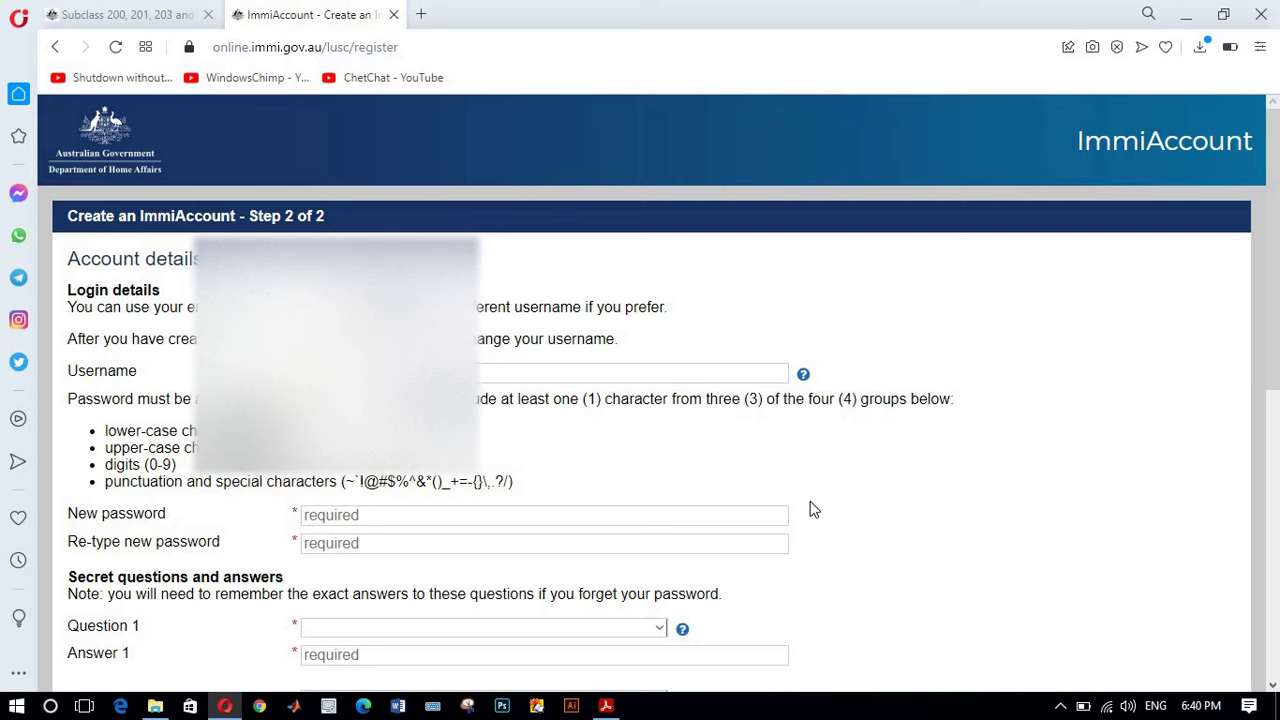
pyautogui.scroll(-2, 810, 500)
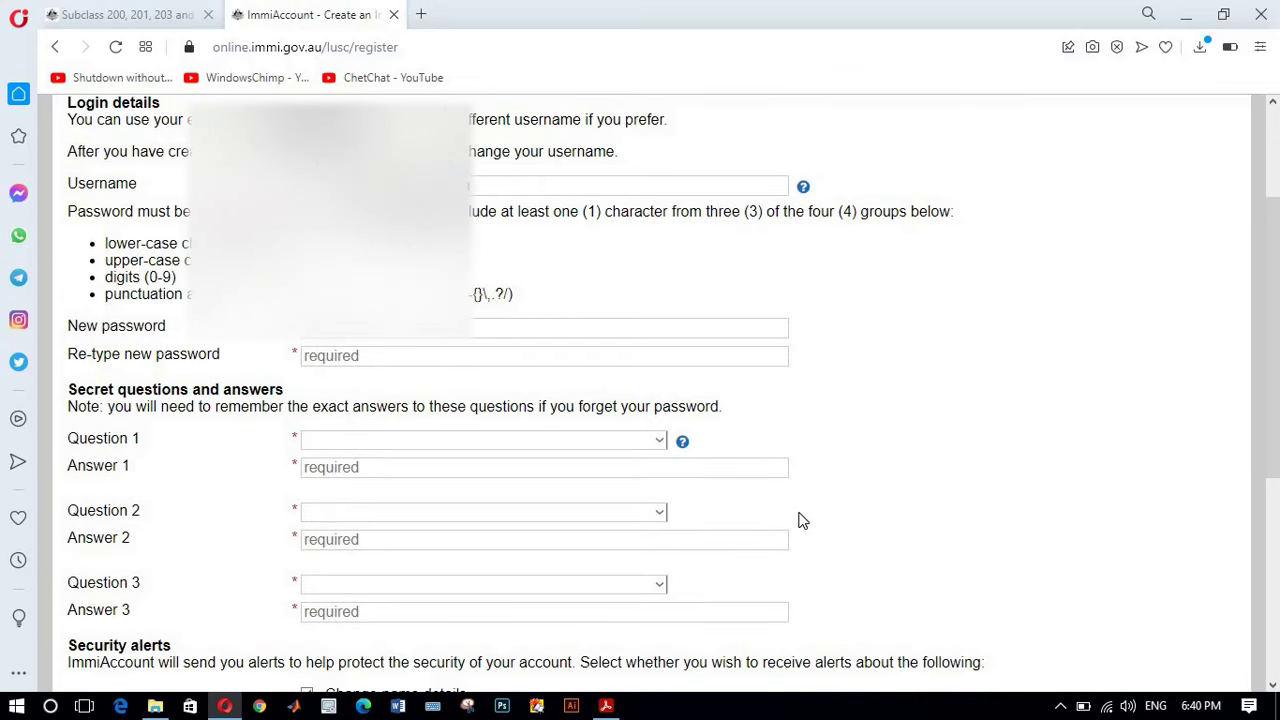
pyautogui.click(462, 336)
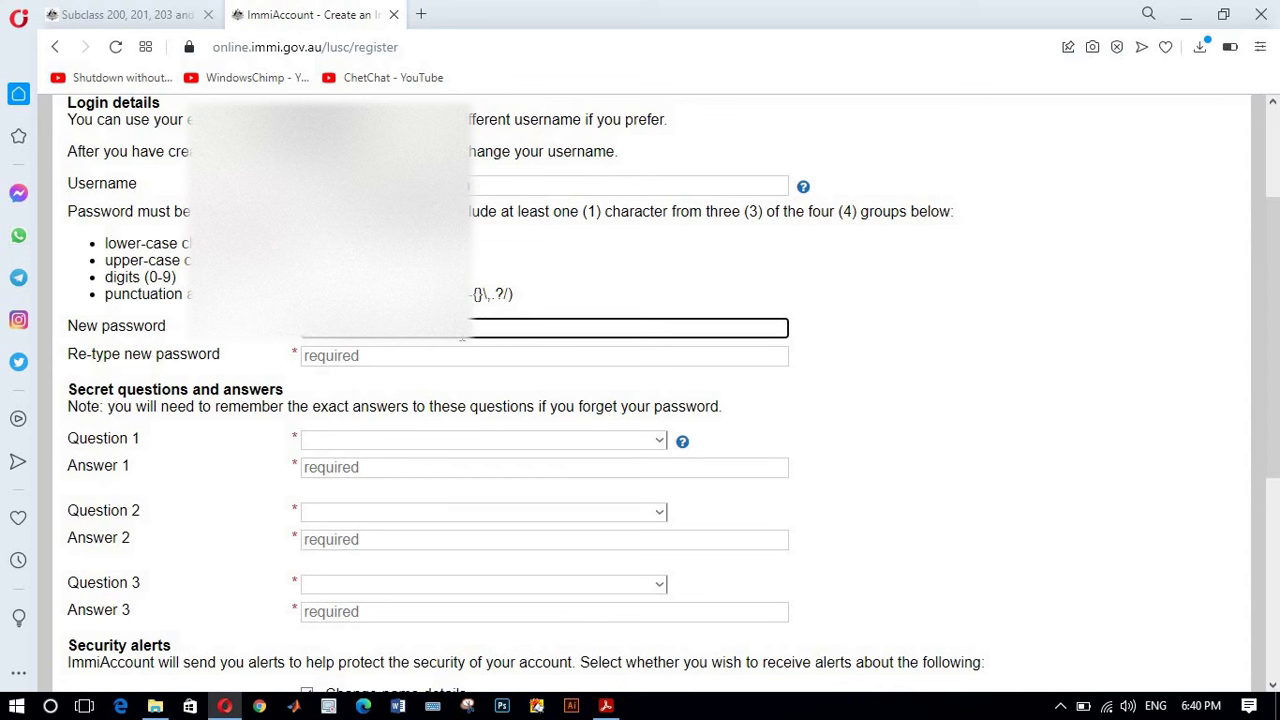
pyautogui.write('a')
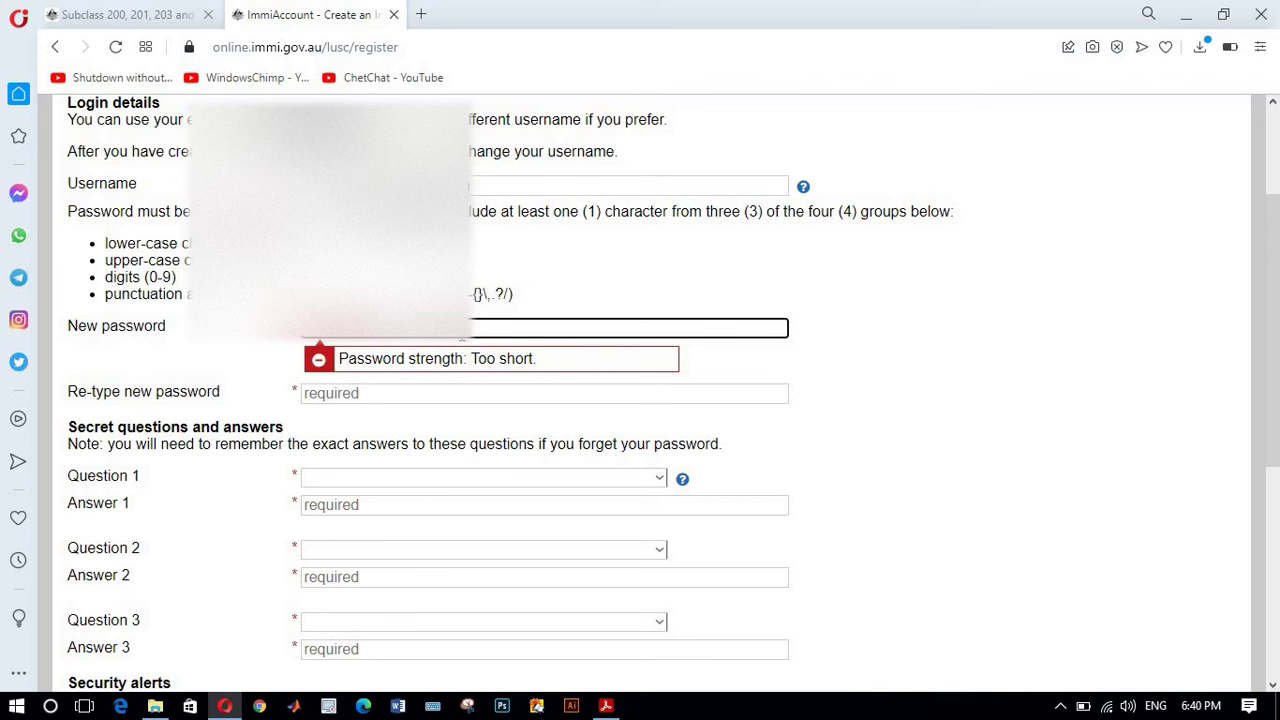
pyautogui.write('a')
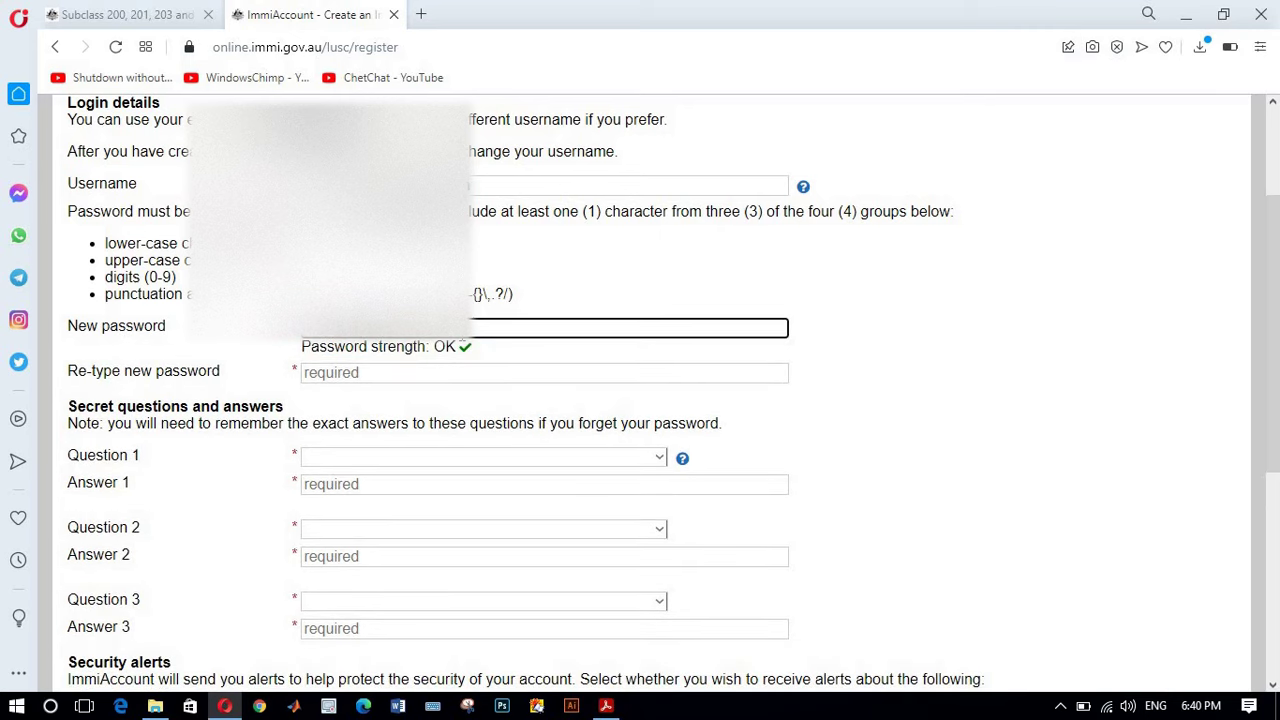
pyautogui.click(421, 372)
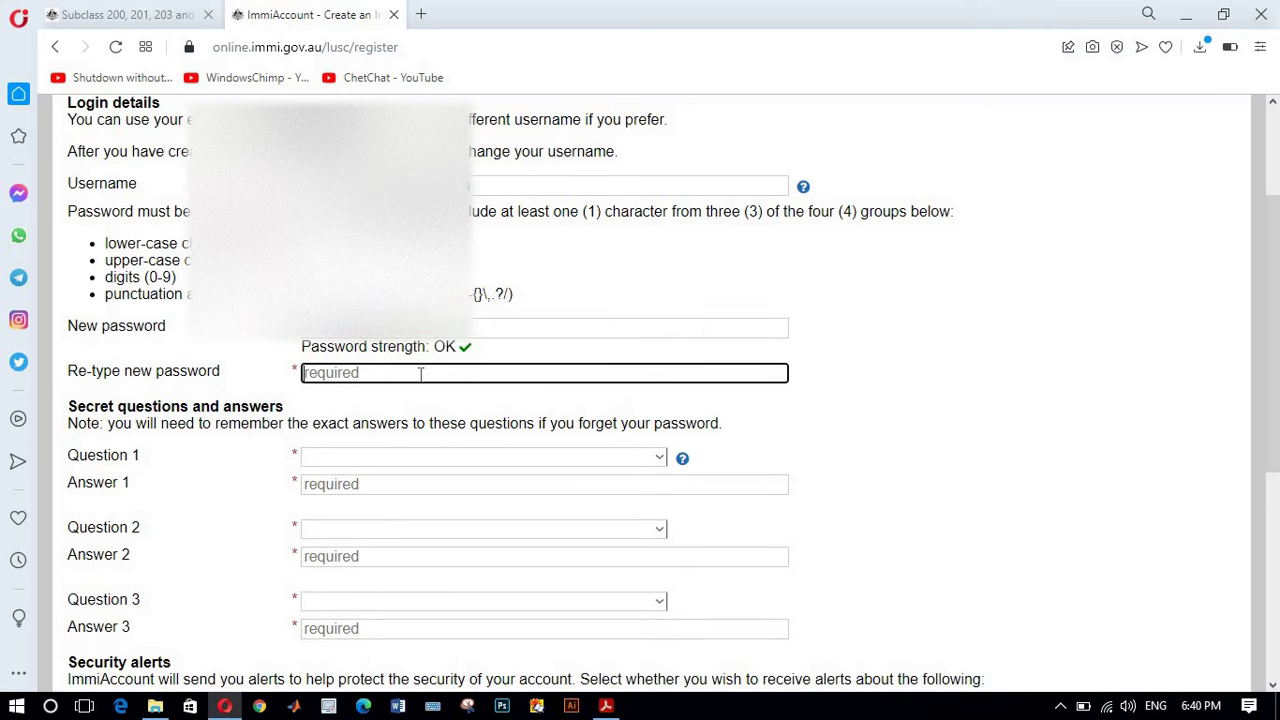
pyautogui.write('****')
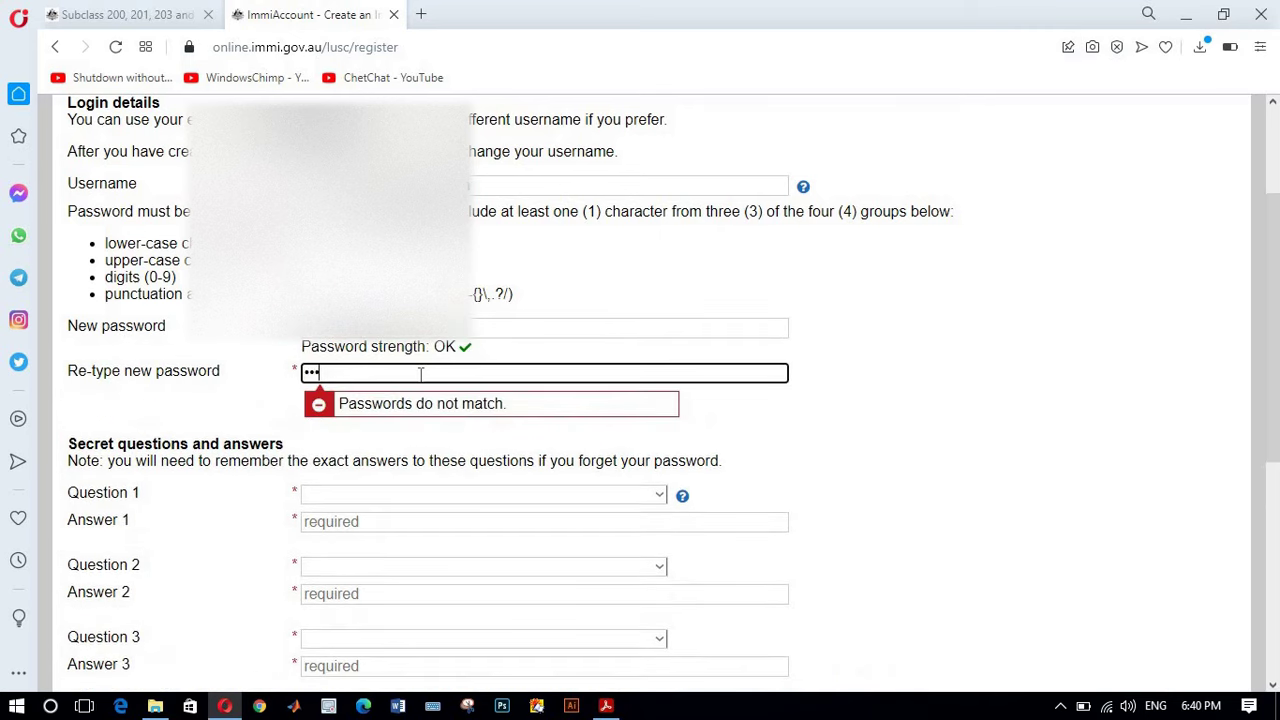
pyautogui.write('*******')
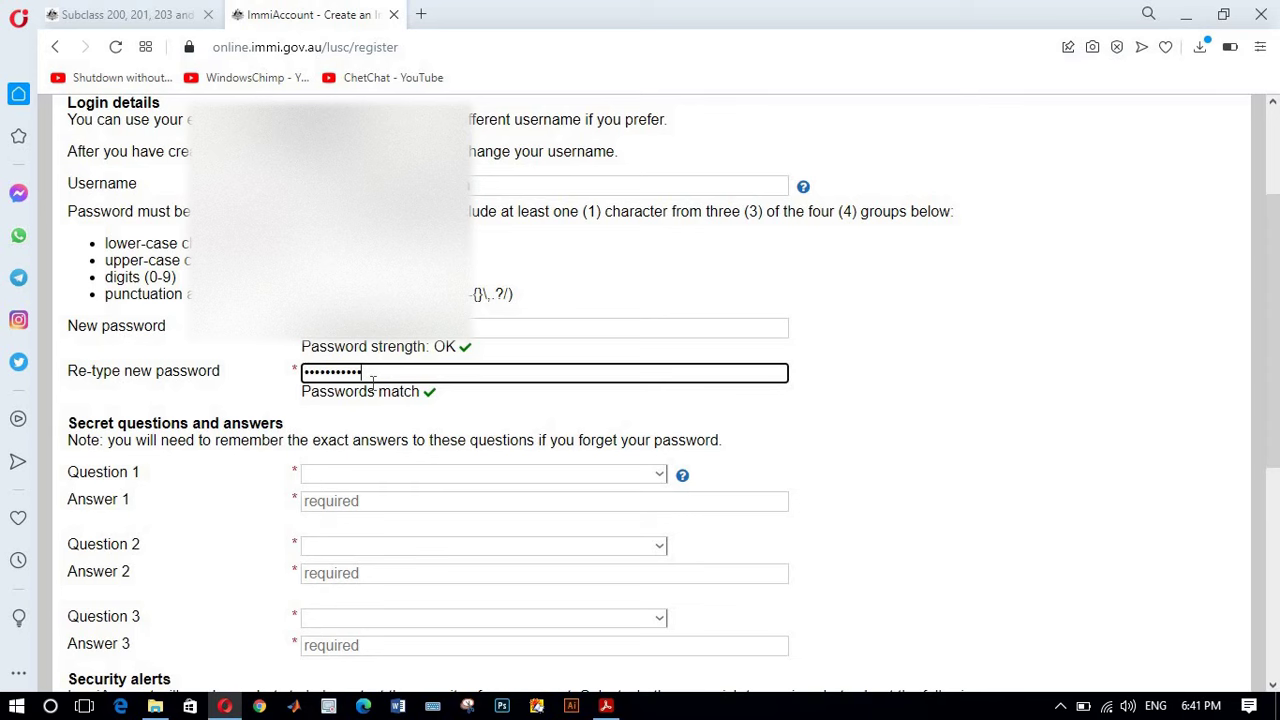
pyautogui.scroll(-2, 558, 420)
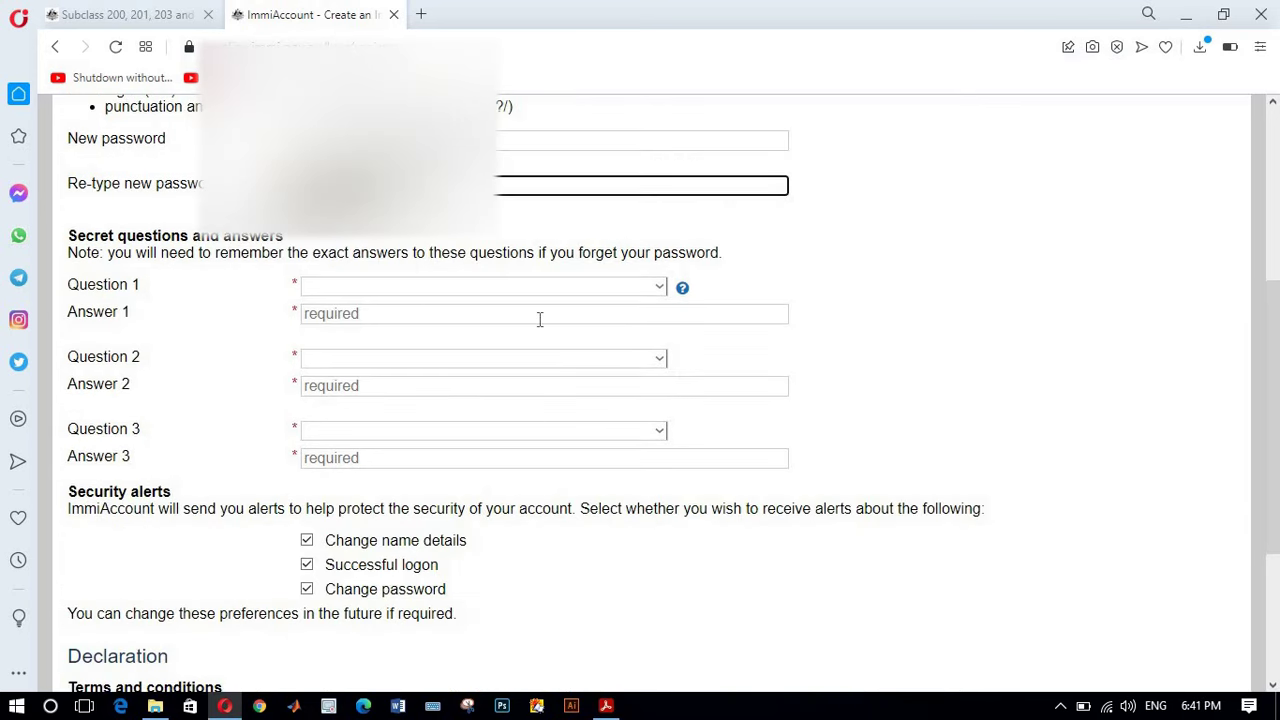
# Step: Set secret Question 1 to the favourite teacher question and type its answer
pyautogui.click(659, 290)
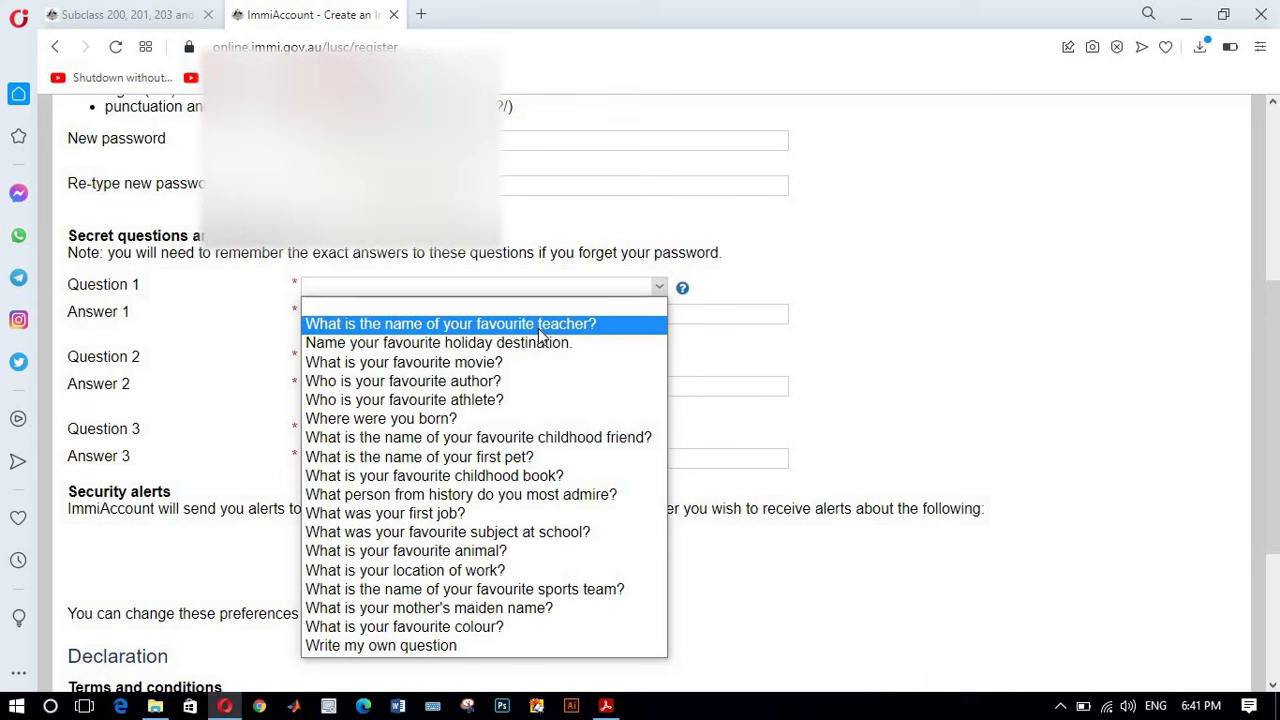
pyautogui.click(539, 330)
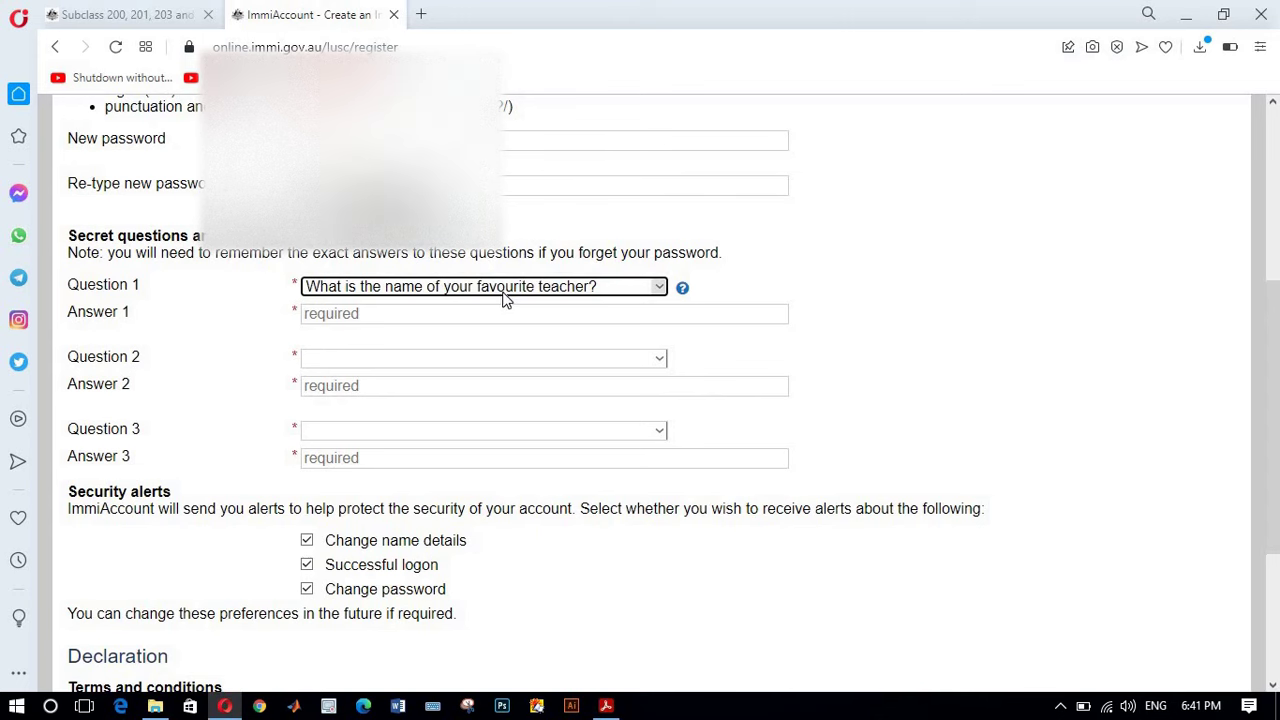
pyautogui.click(480, 314)
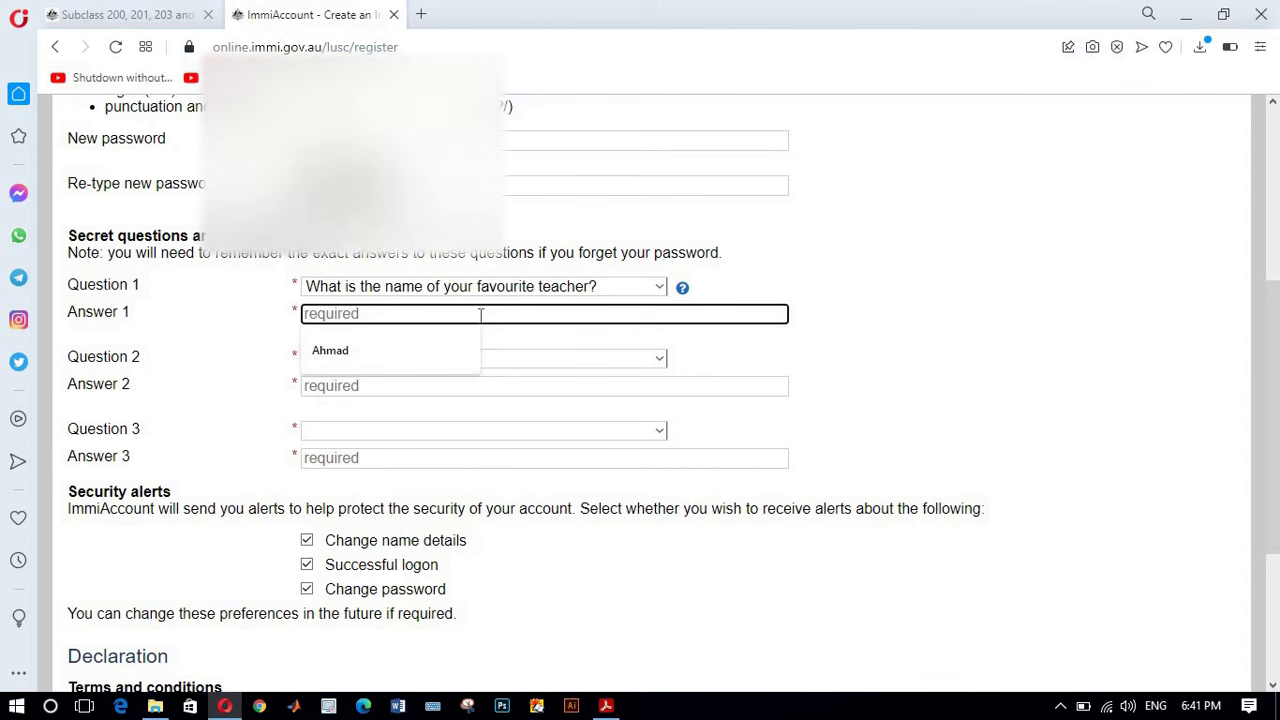
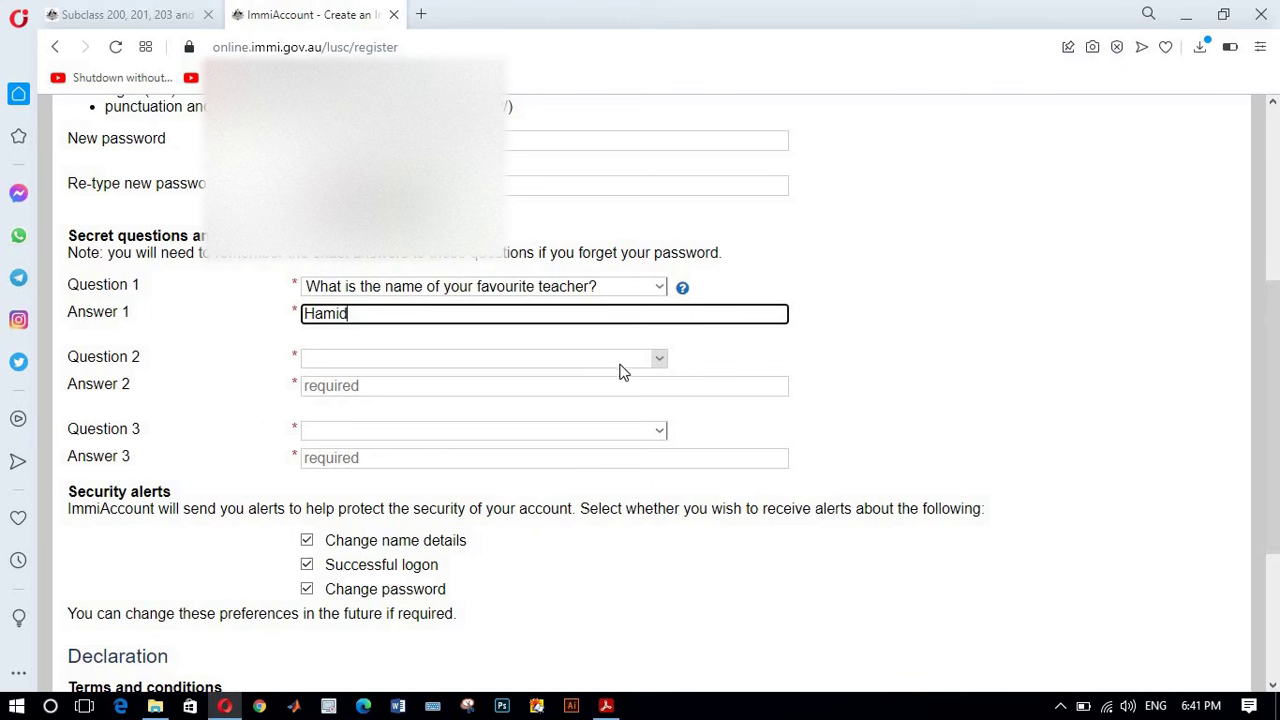
# Step: Set secret Question 2 to the favourite movie question and type its answer
pyautogui.click(657, 362)
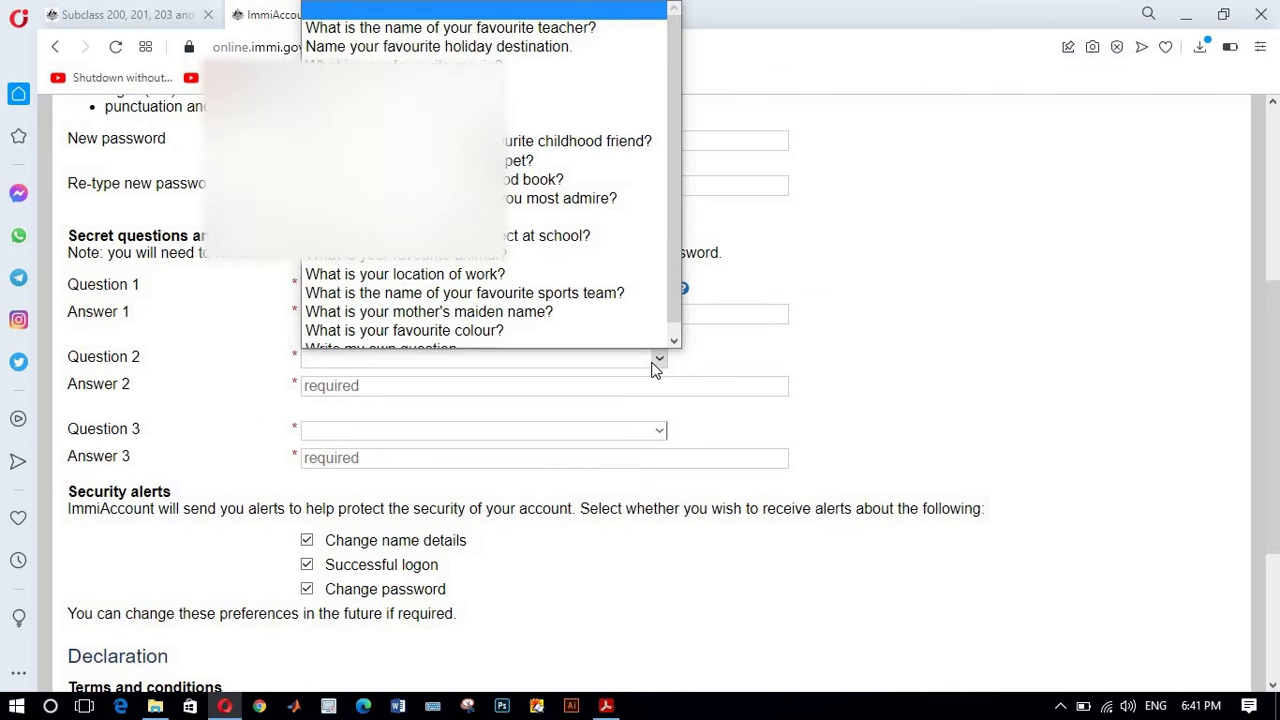
pyautogui.click(657, 362)
pyautogui.click(655, 362)
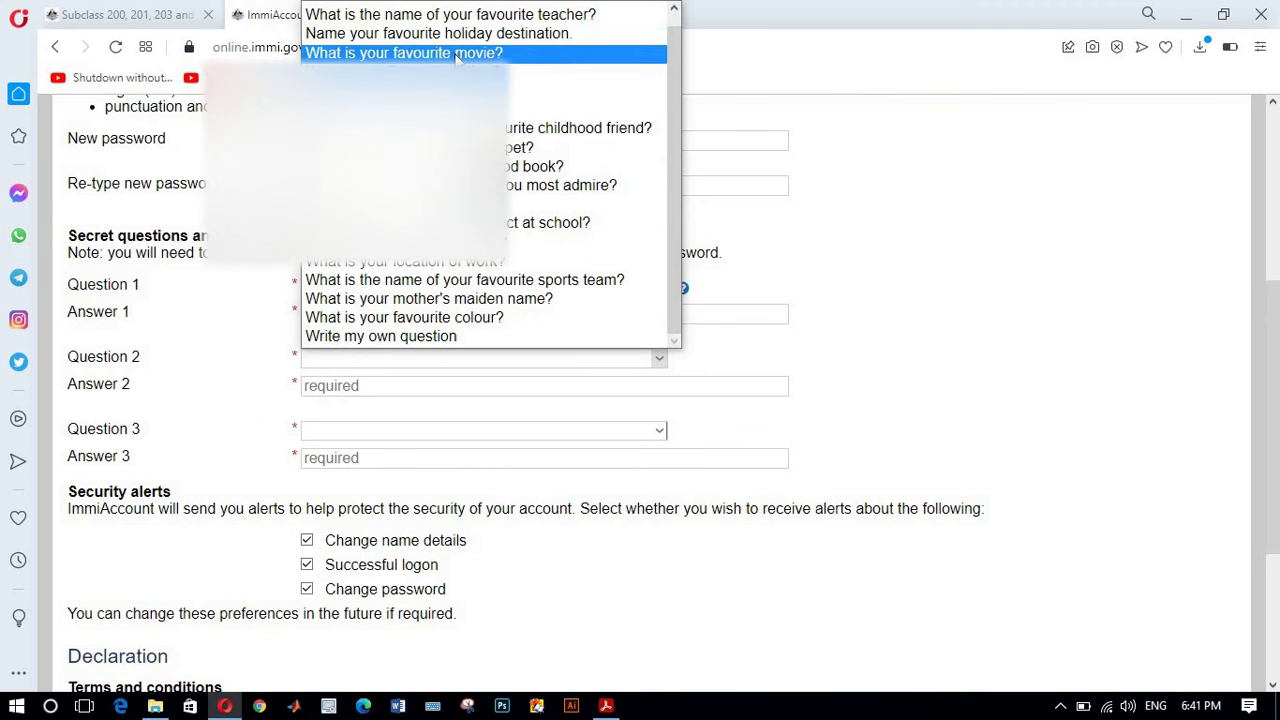
pyautogui.click(456, 54)
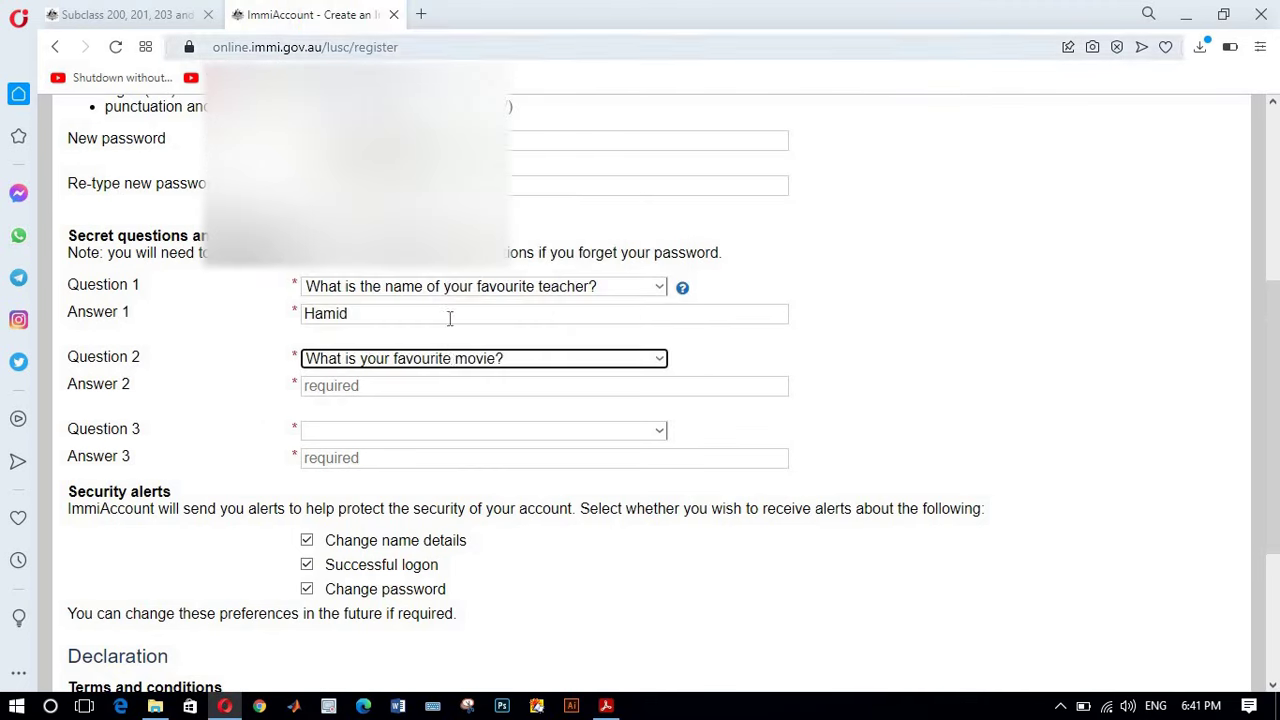
pyautogui.click(436, 389)
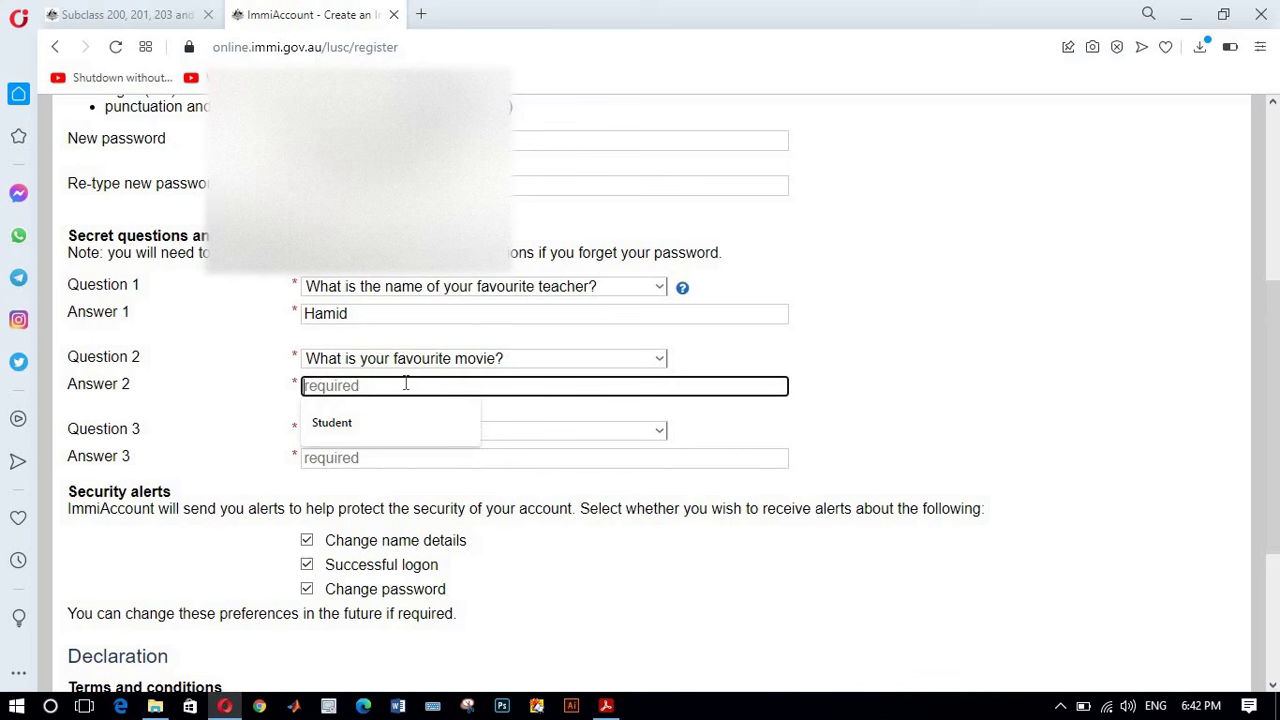
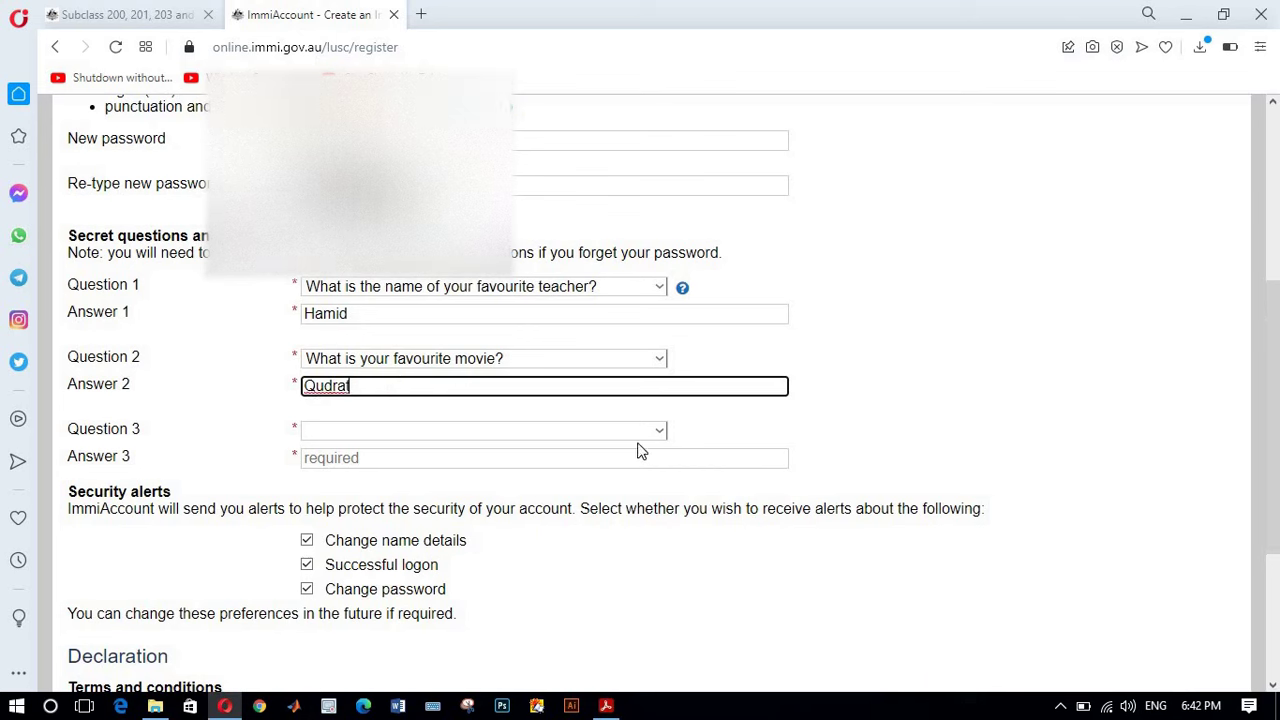
# Step: Answer the where-were-you-born question, accept the terms and tick 'I am not a robot'
pyautogui.click(660, 430)
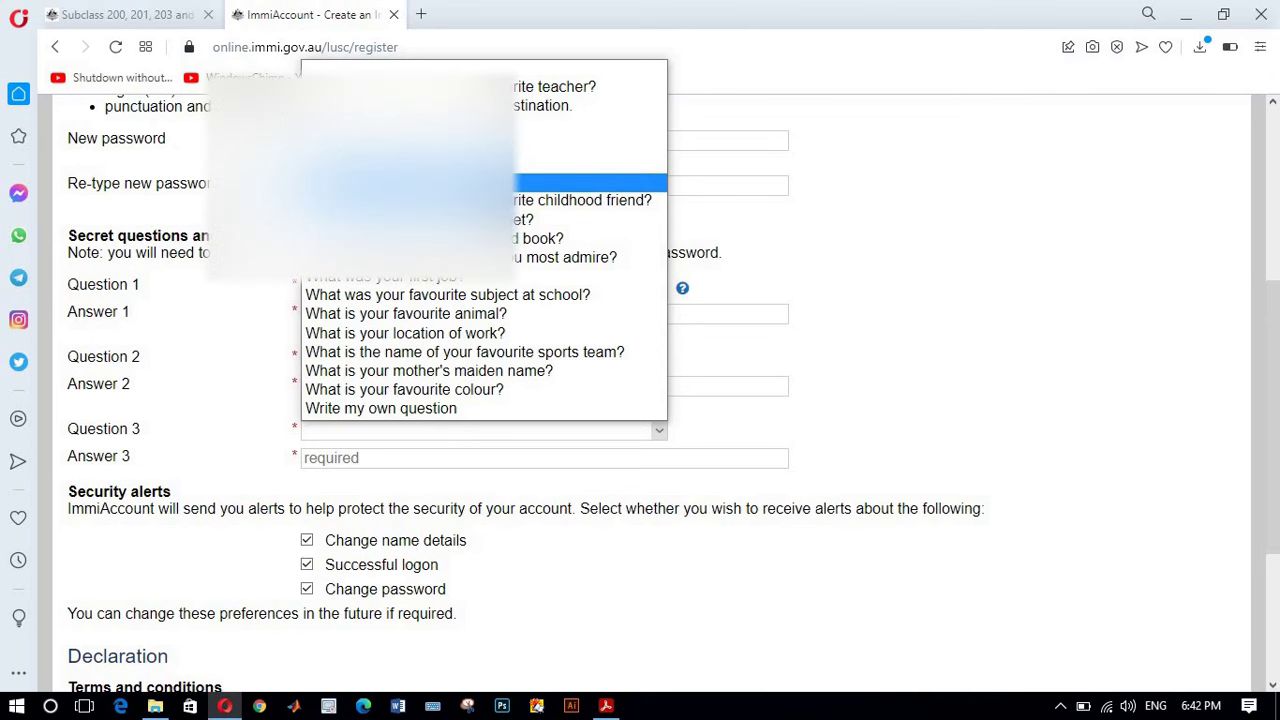
pyautogui.click(530, 182)
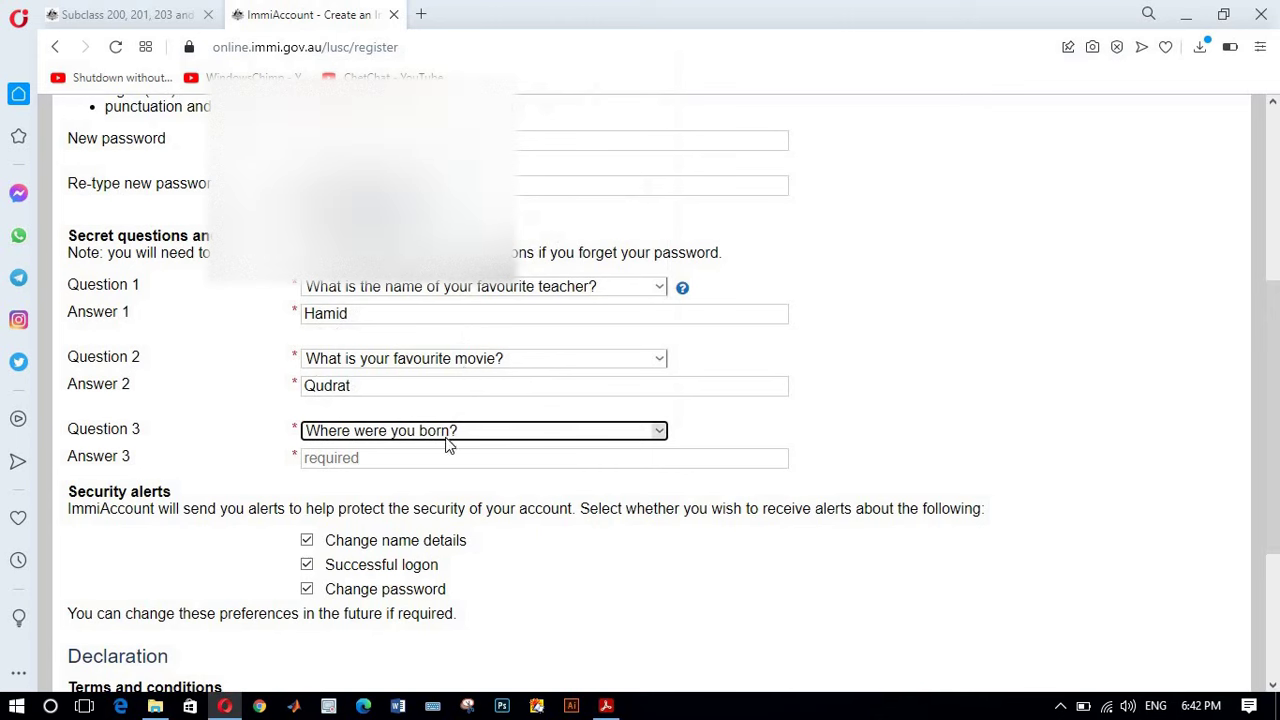
pyautogui.click(487, 462)
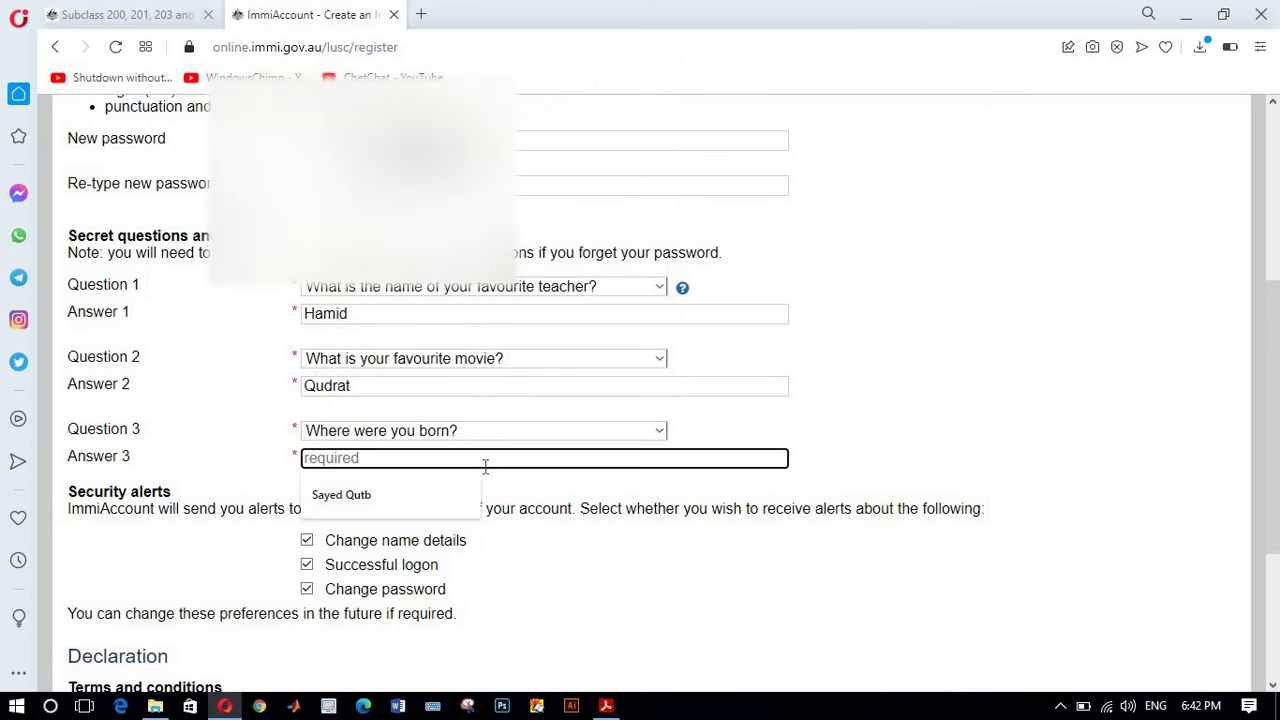
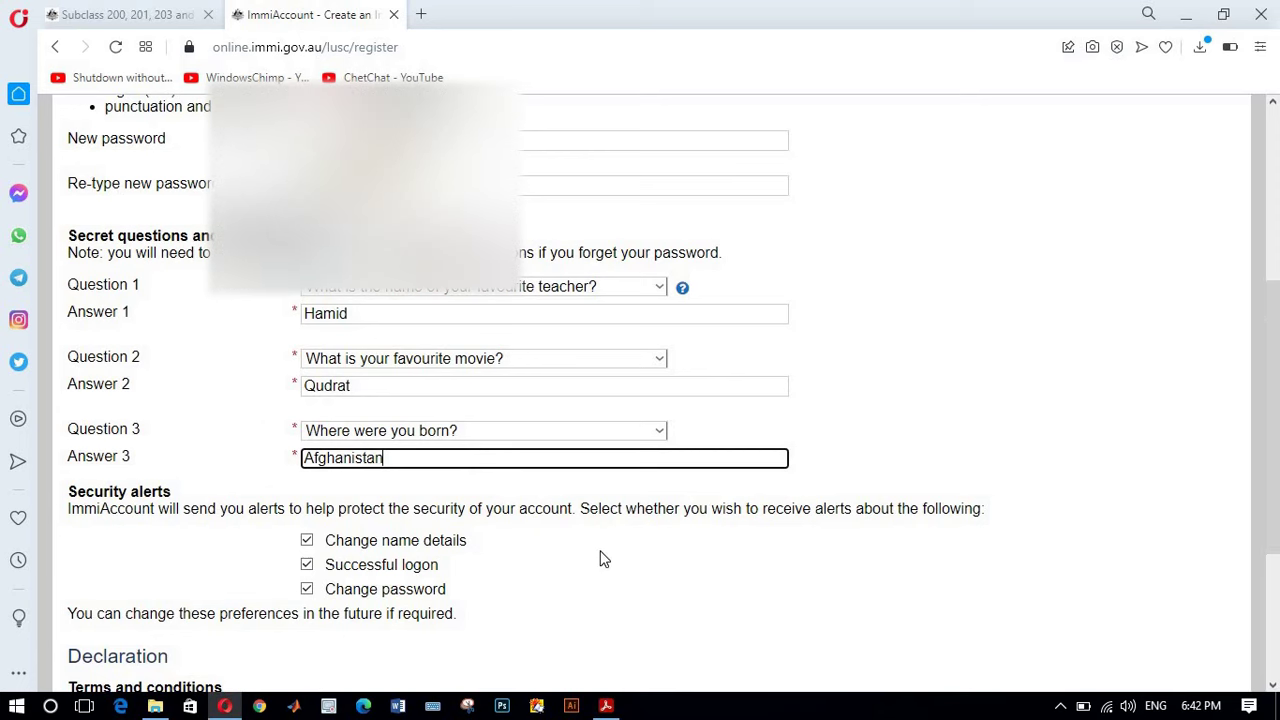
pyautogui.scroll(-3, 600, 545)
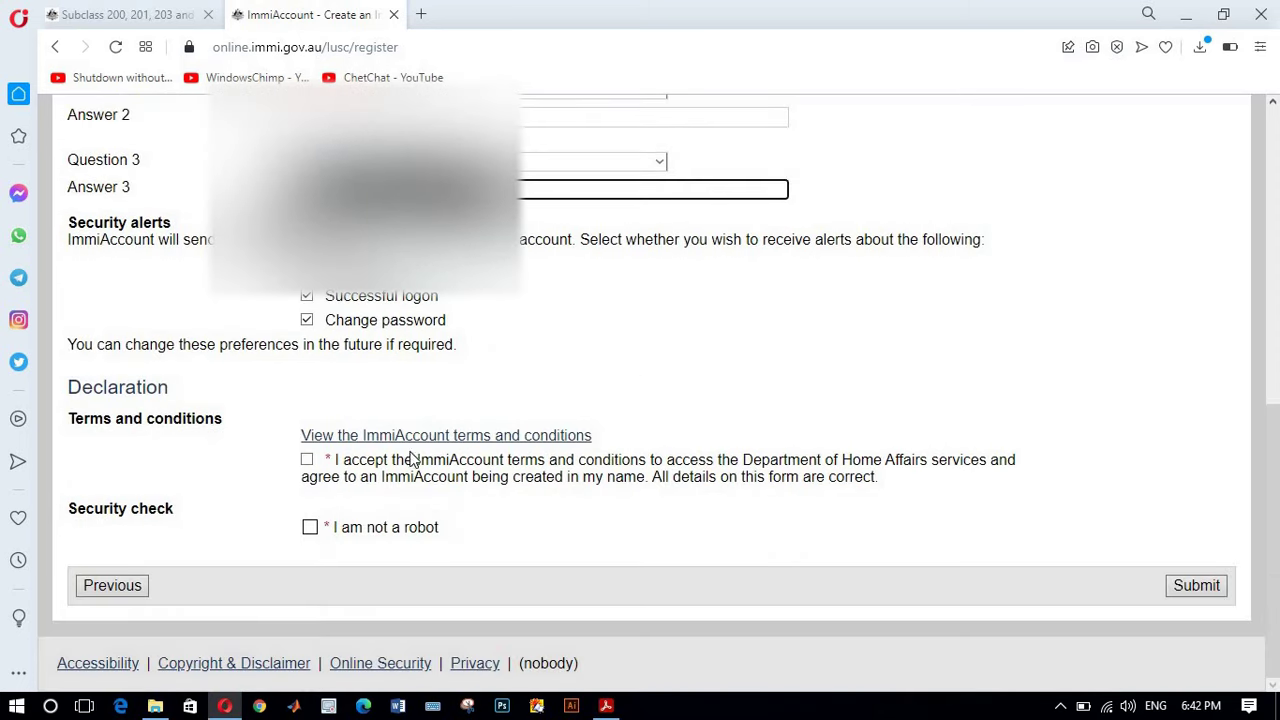
pyautogui.click(307, 460)
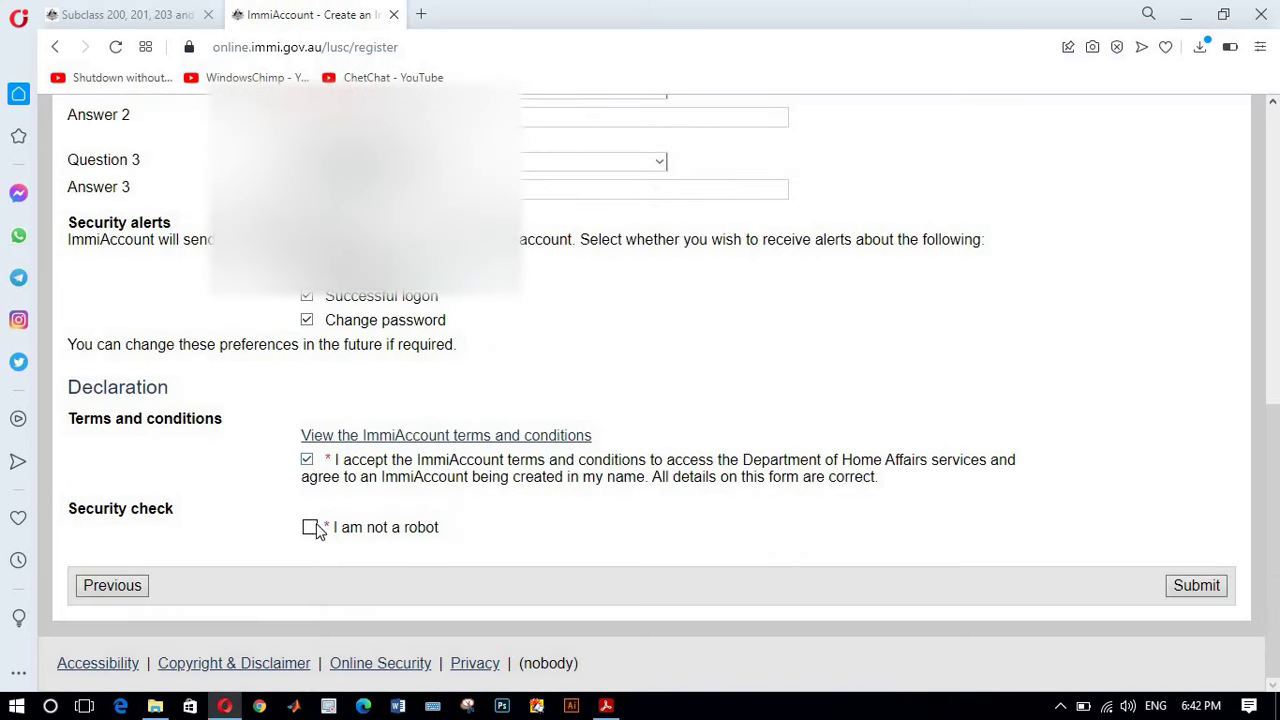
pyautogui.click(311, 528)
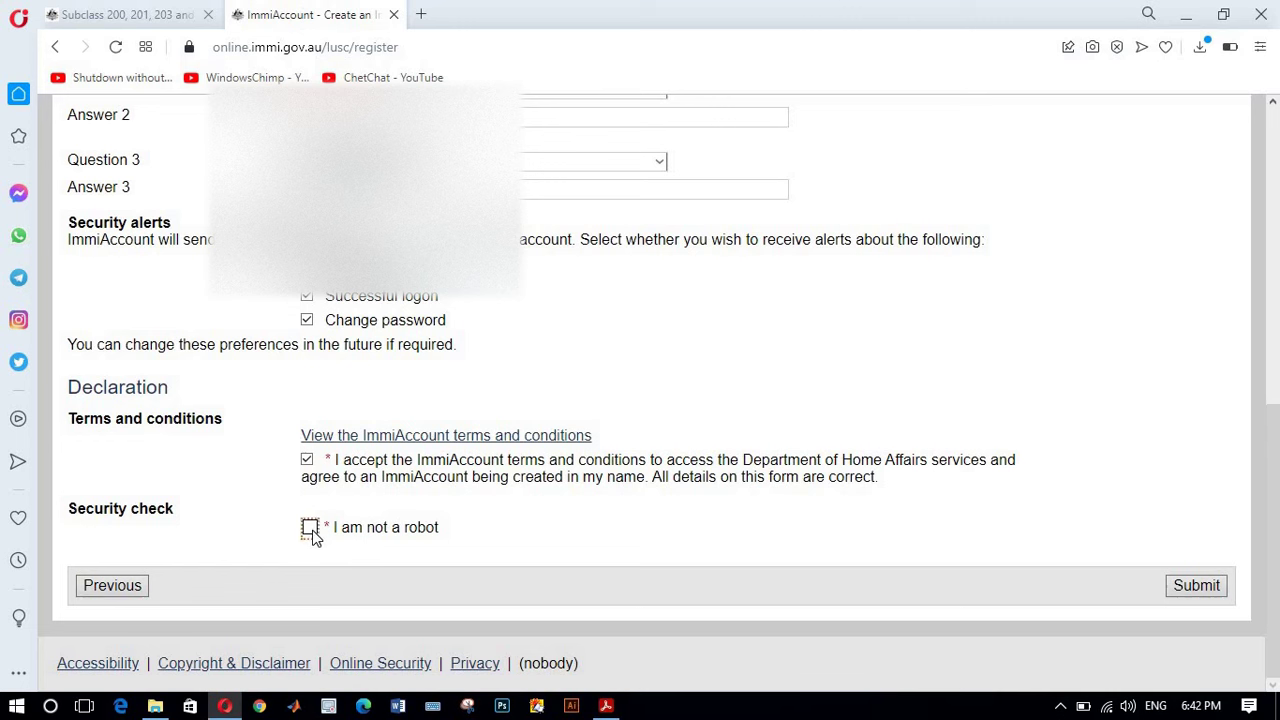
# Step: Submit the registration and continue past the Login successful notices to My applications
pyautogui.click(1183, 590)
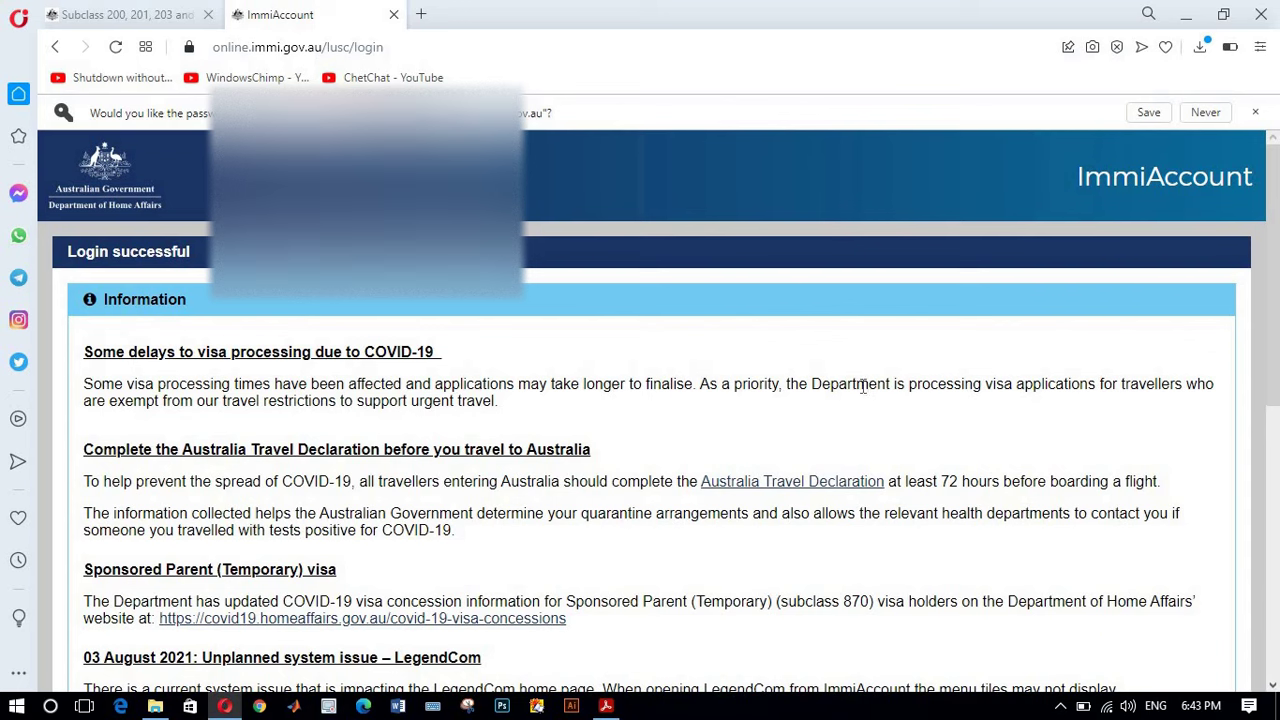
pyautogui.scroll(-2, 863, 386)
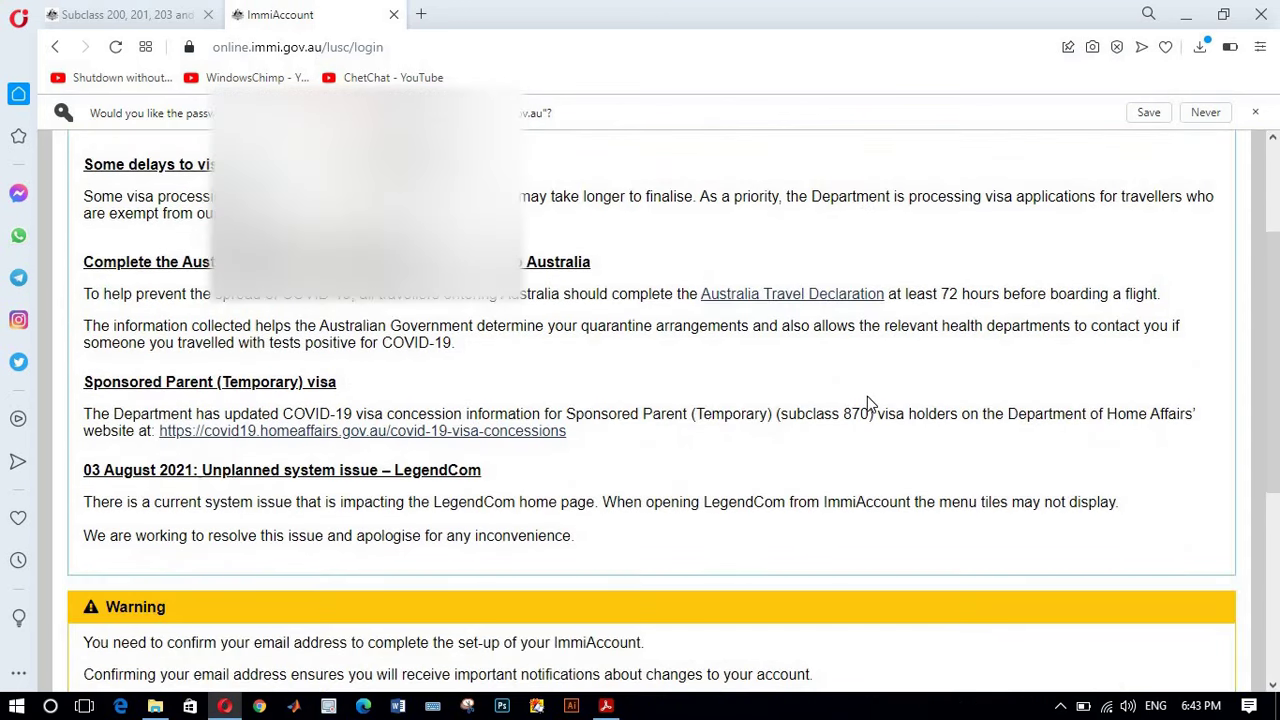
pyautogui.scroll(1, 867, 396)
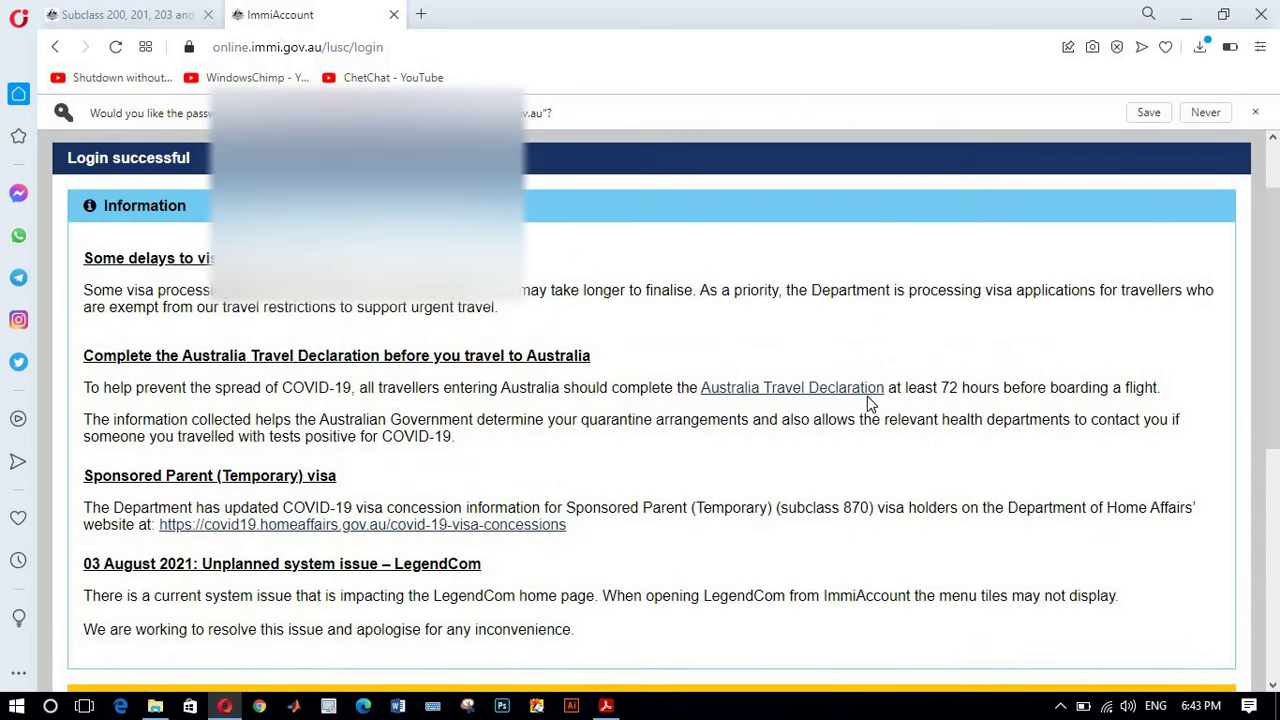
pyautogui.scroll(-5, 867, 396)
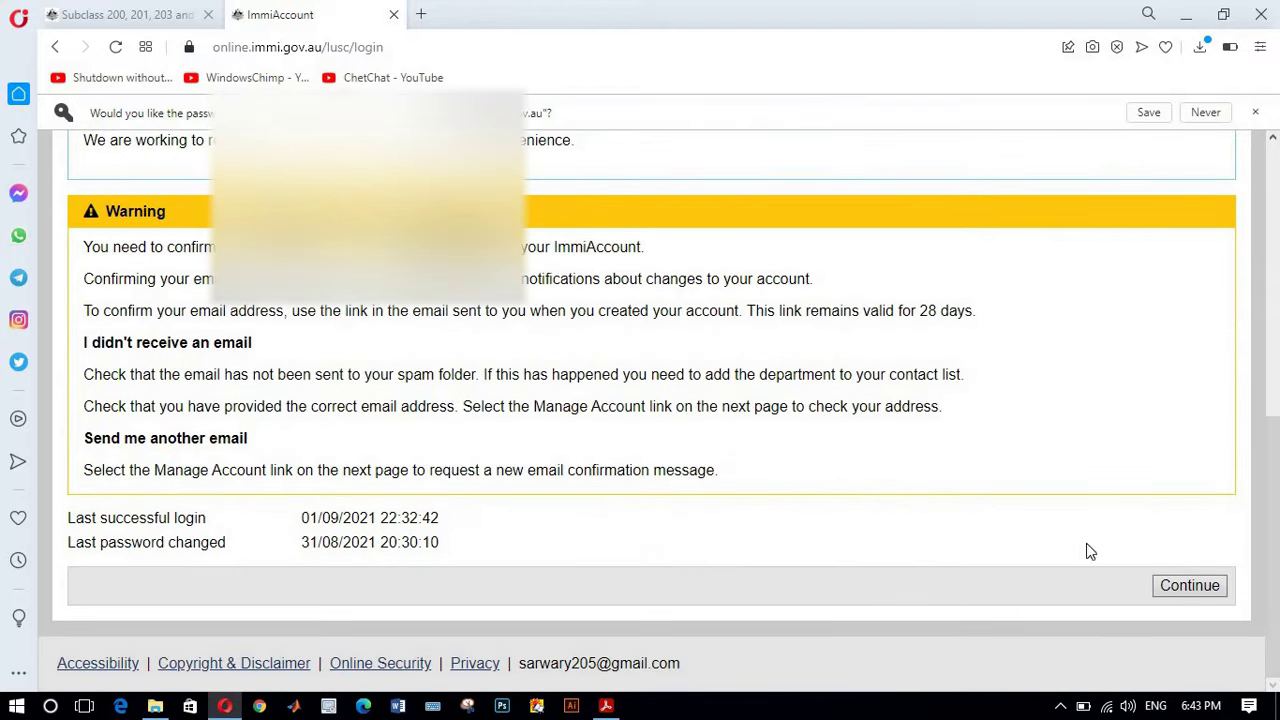
pyautogui.click(1187, 594)
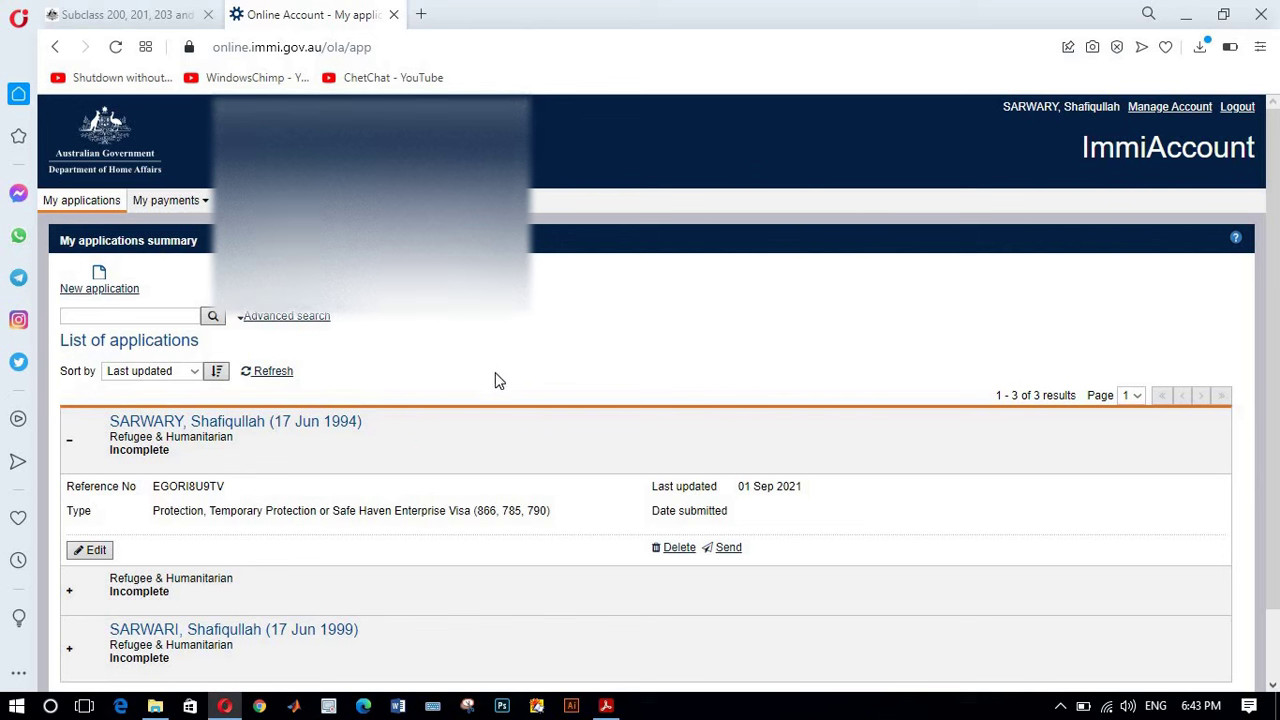
# Step: Start a new Refugee & Humanitarian 'Protection, Temporary Protection or Safe Haven Enterprise Visa' application
pyautogui.scroll(-2, 495, 378)
pyautogui.scroll(2, 497, 382)
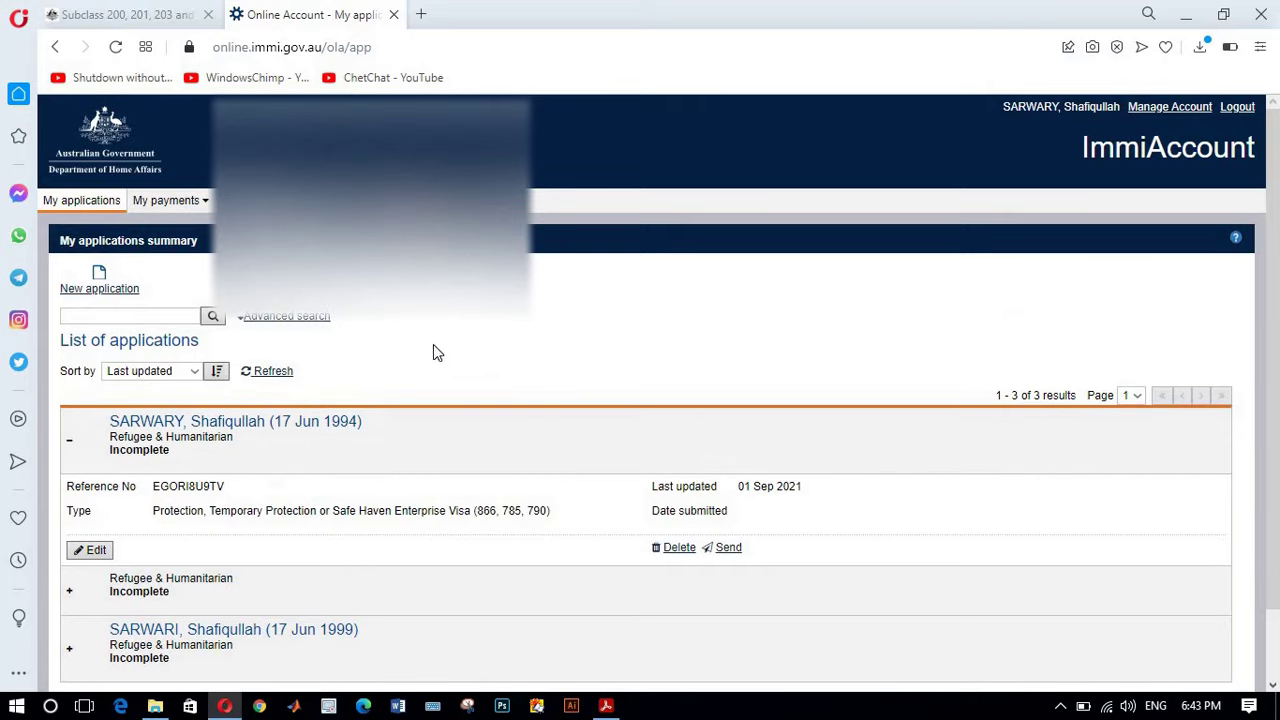
pyautogui.click(99, 289)
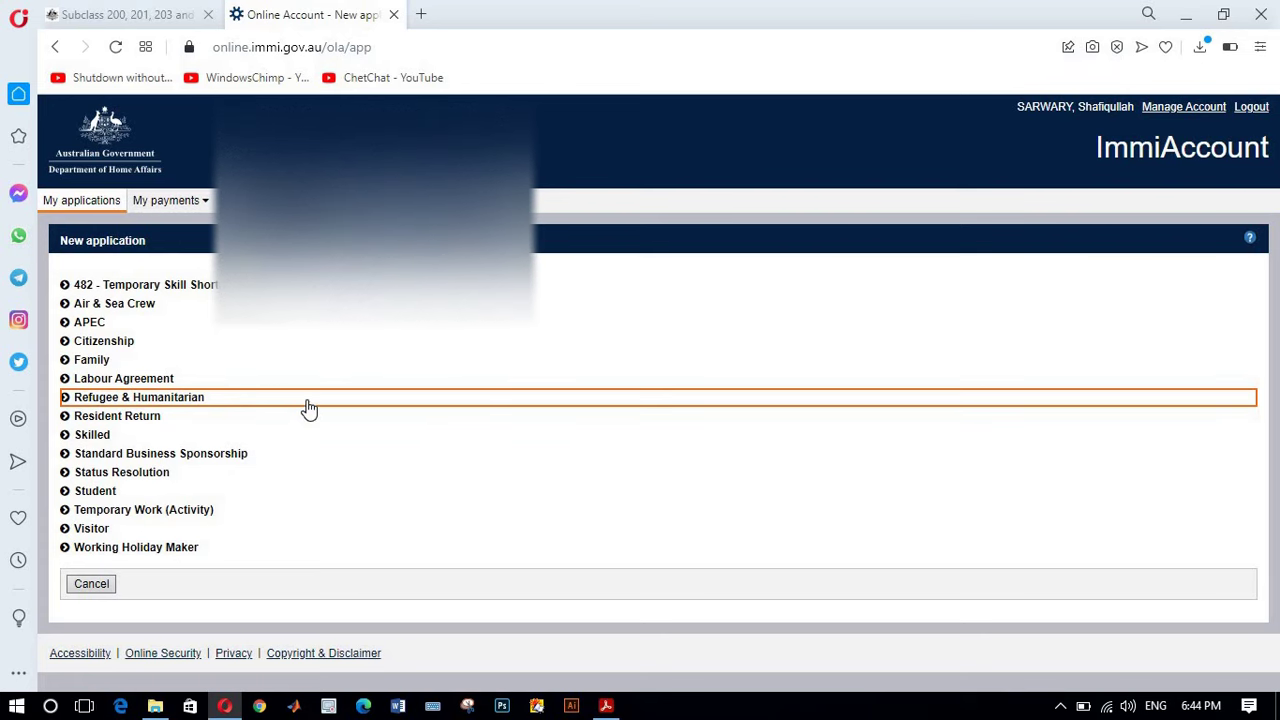
pyautogui.click(308, 402)
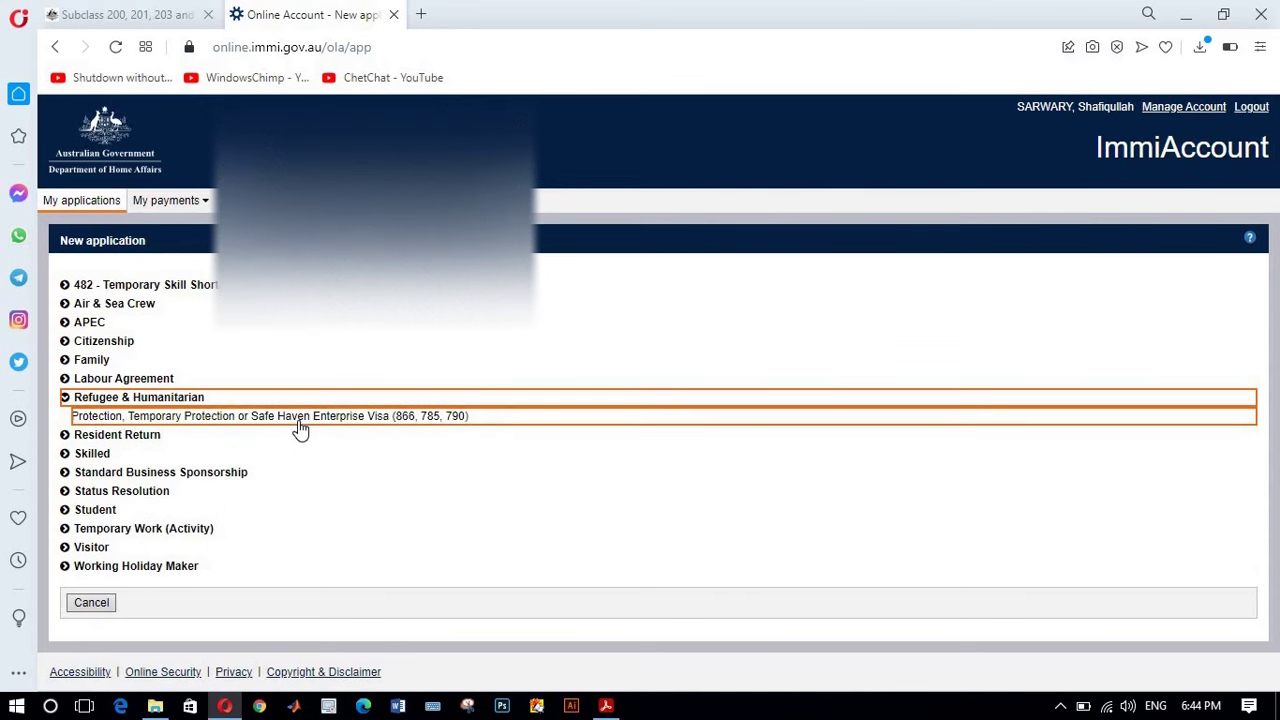
pyautogui.click(300, 426)
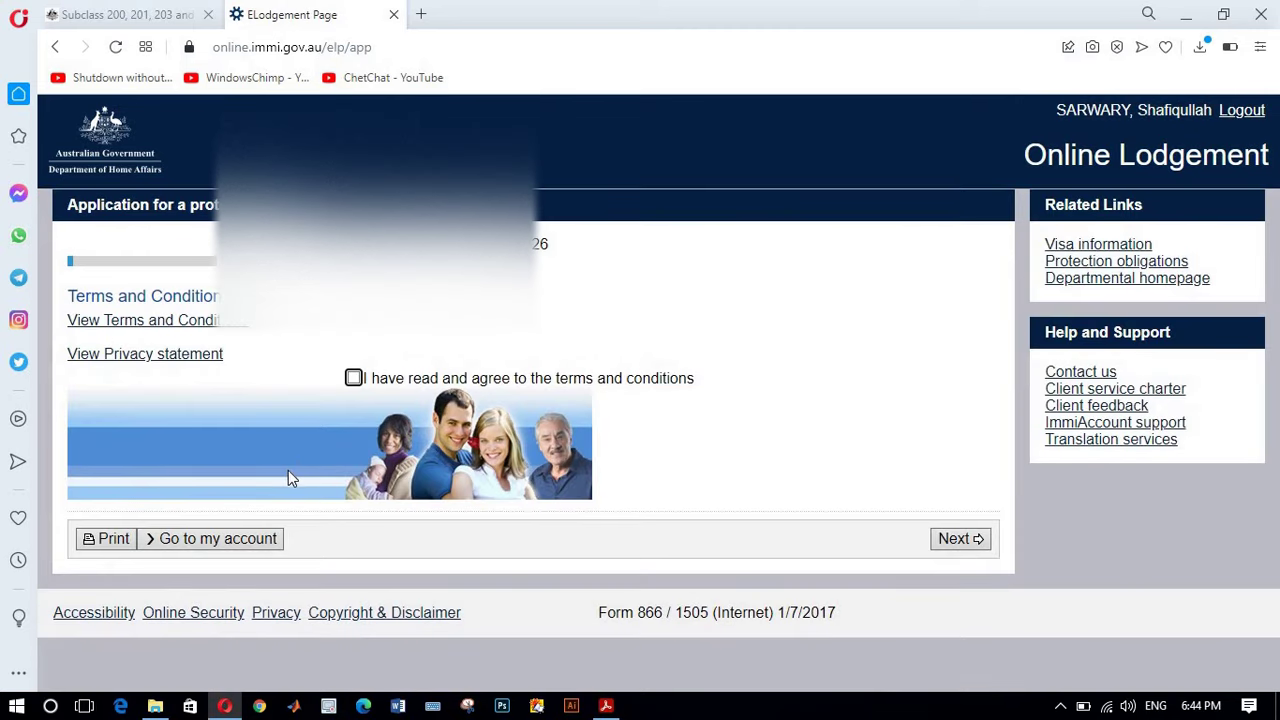
# Step: Accept the terms, set current location to AFGHANISTAN and answer No to all five context questions
pyautogui.click(353, 379)
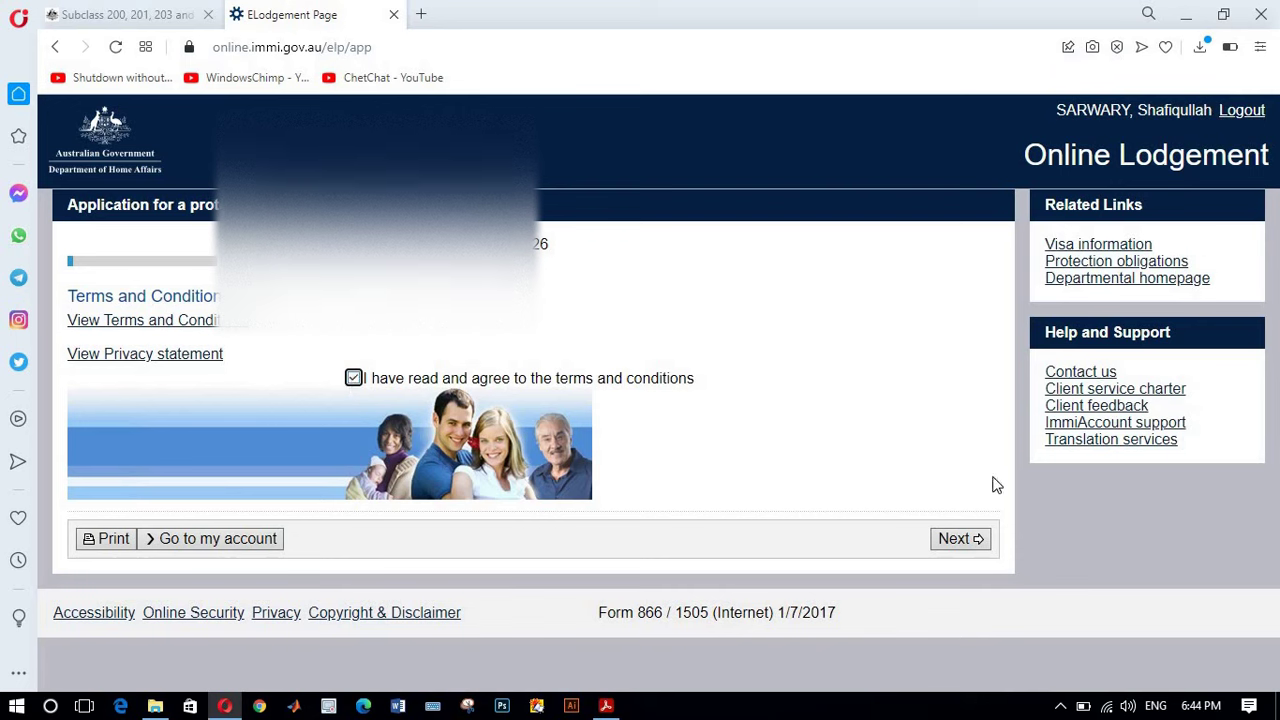
pyautogui.click(955, 540)
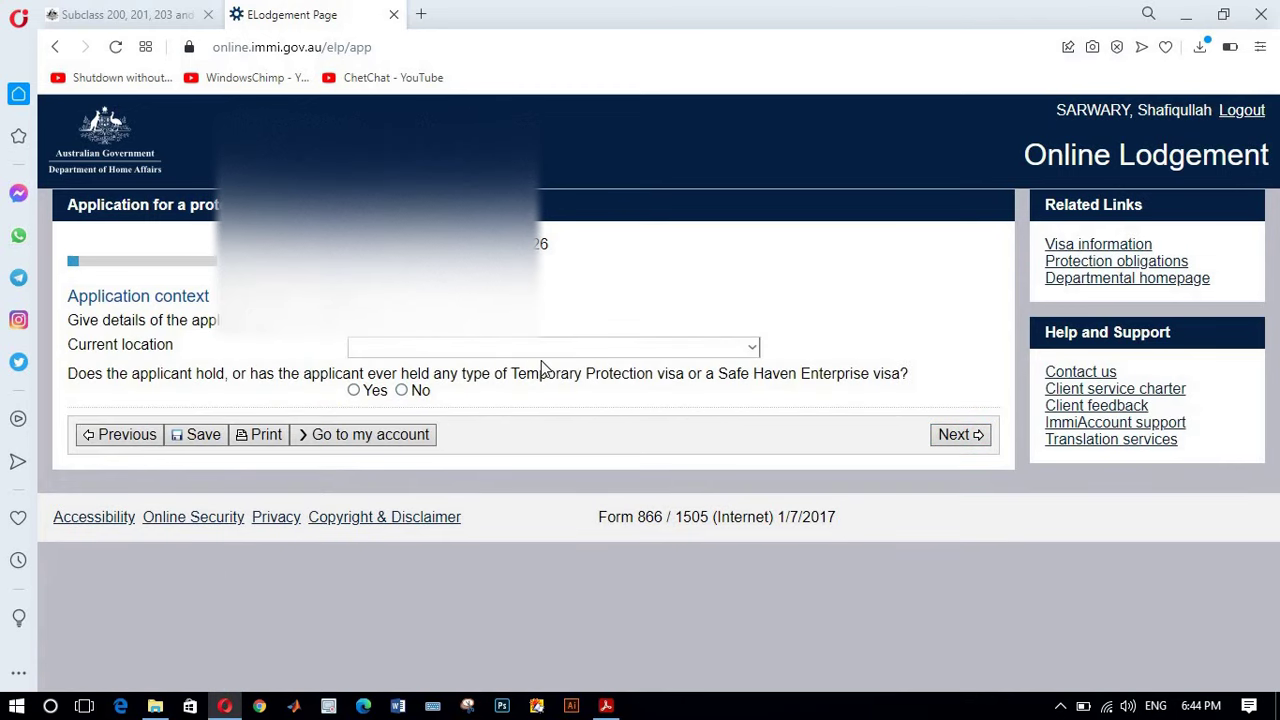
pyautogui.click(754, 352)
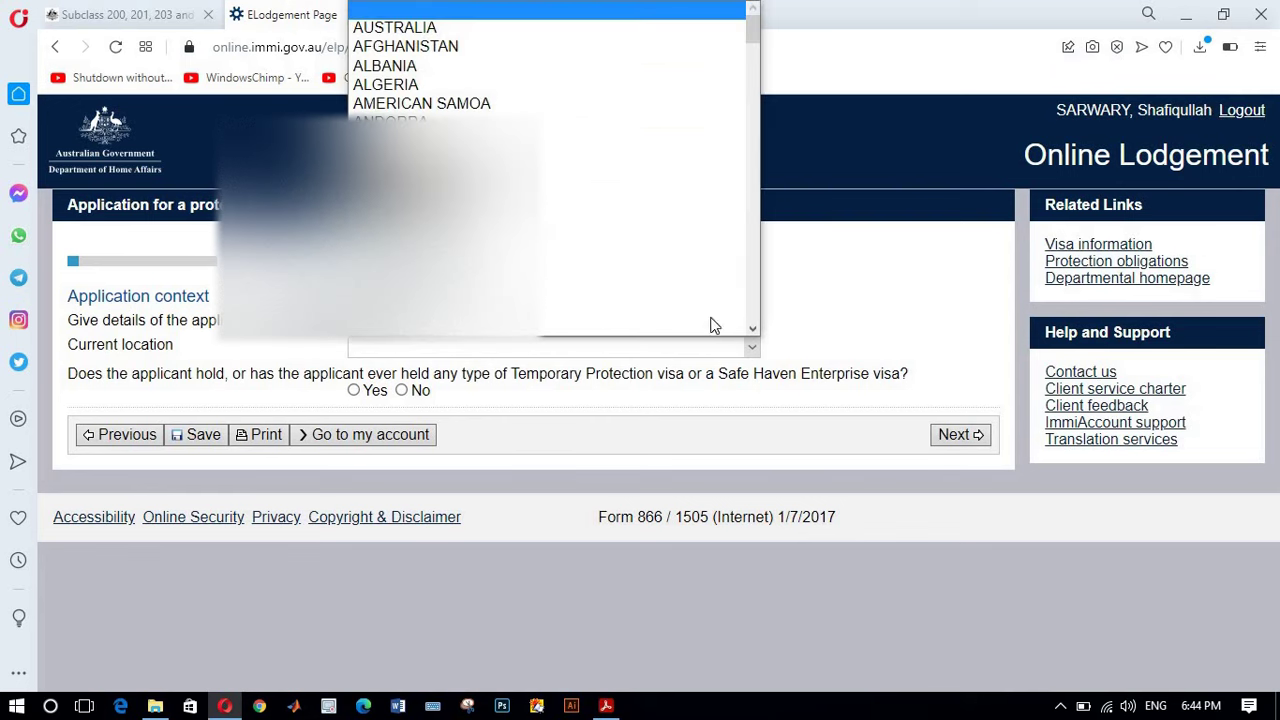
pyautogui.click(563, 41)
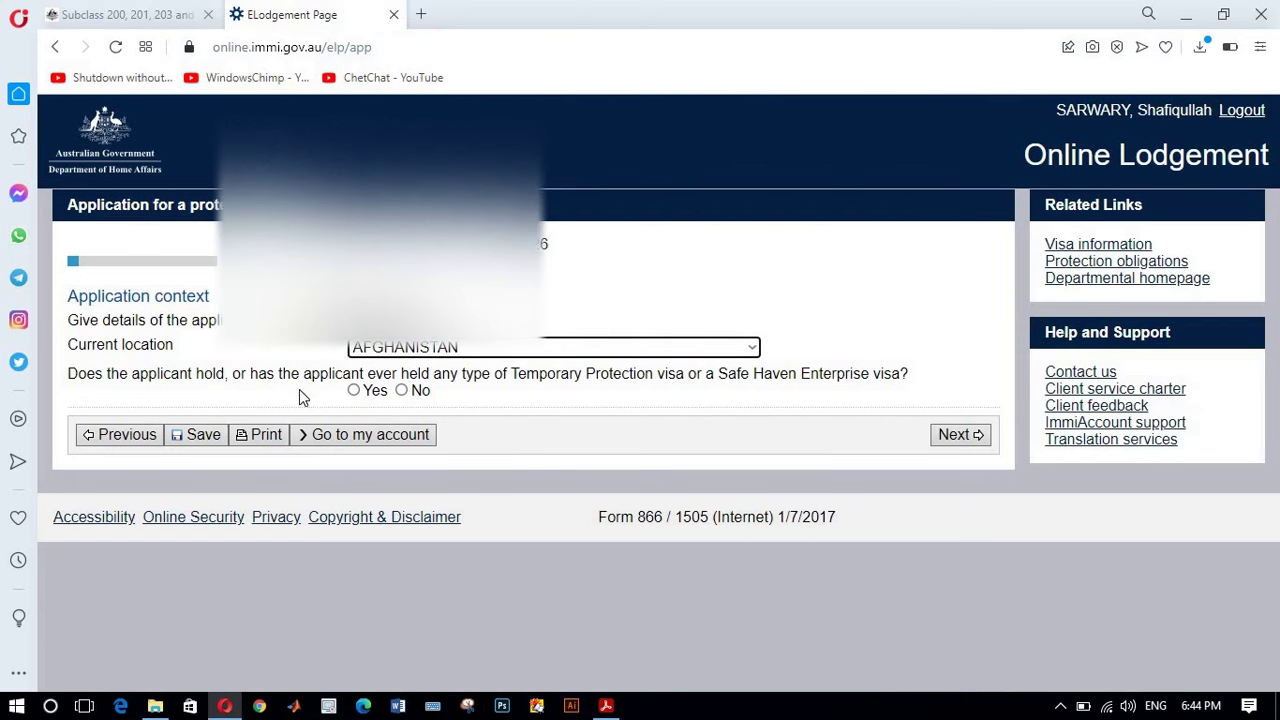
pyautogui.click(404, 389)
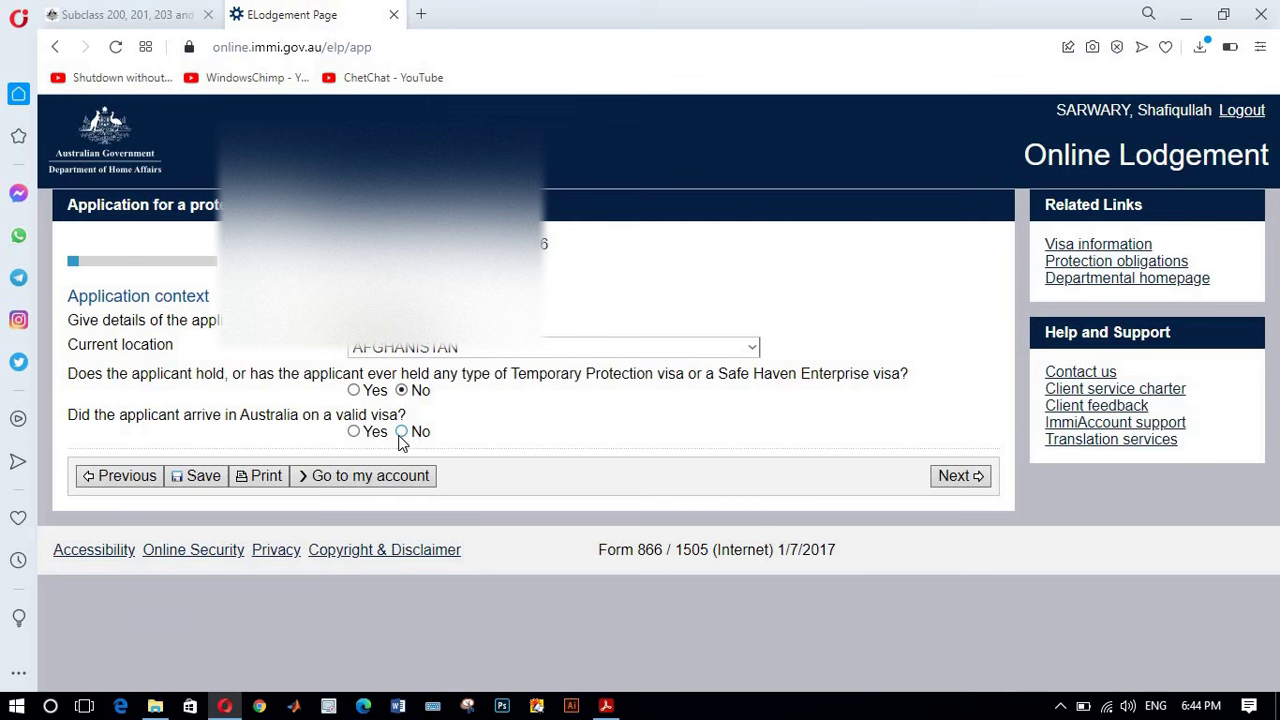
pyautogui.click(400, 434)
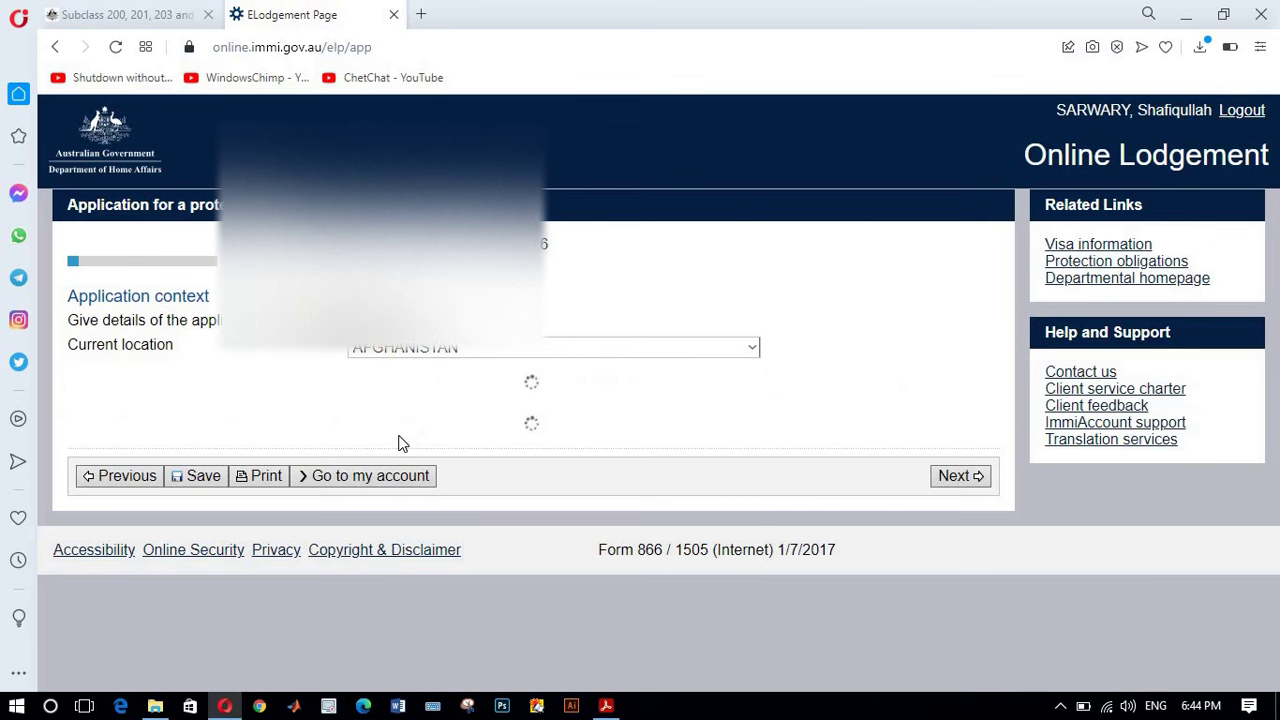
pyautogui.click(401, 471)
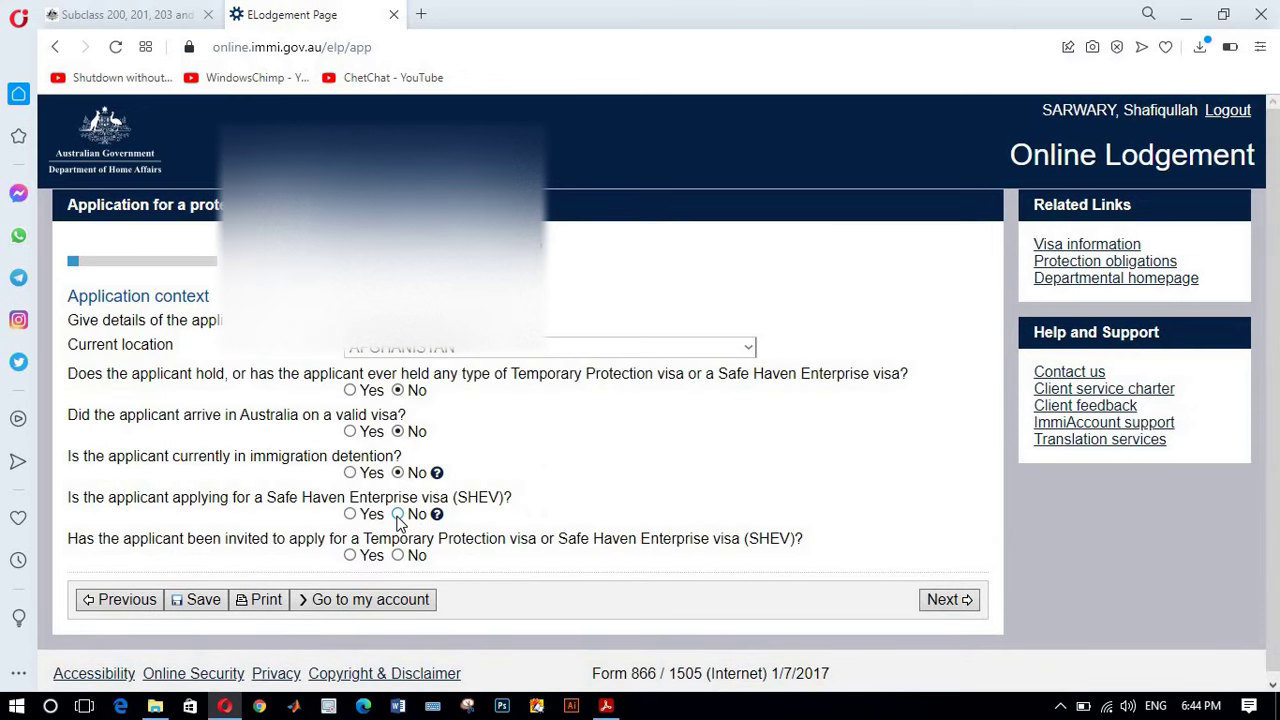
pyautogui.click(398, 515)
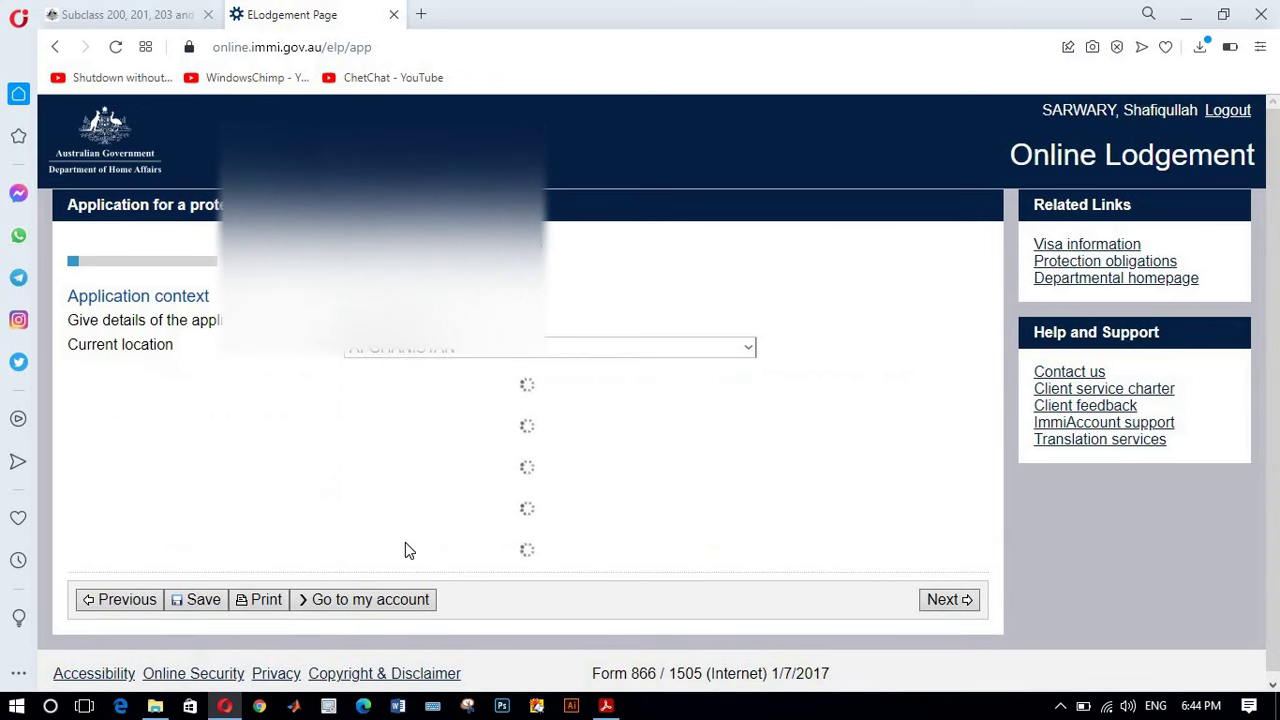
pyautogui.click(398, 556)
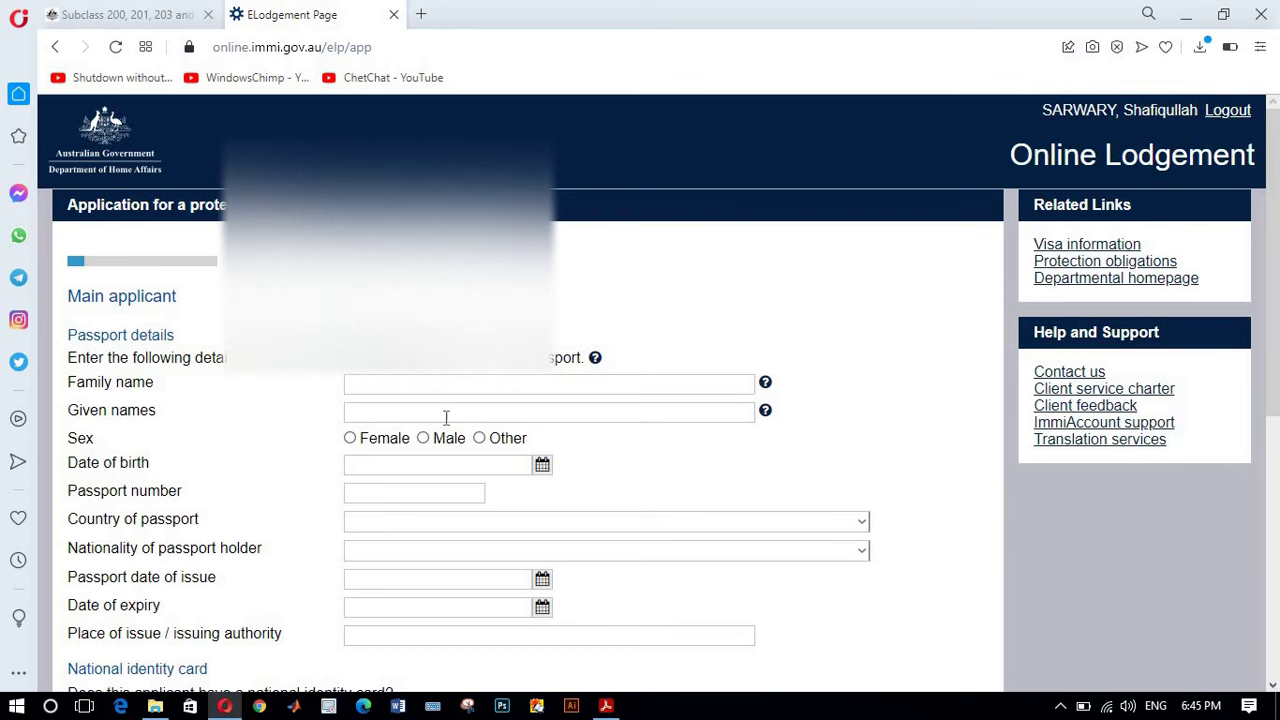
# Step: Complete the main applicant's passport, place of birth and relationship fields, answering No to other names and documents
pyautogui.scroll(-2, 445, 430)
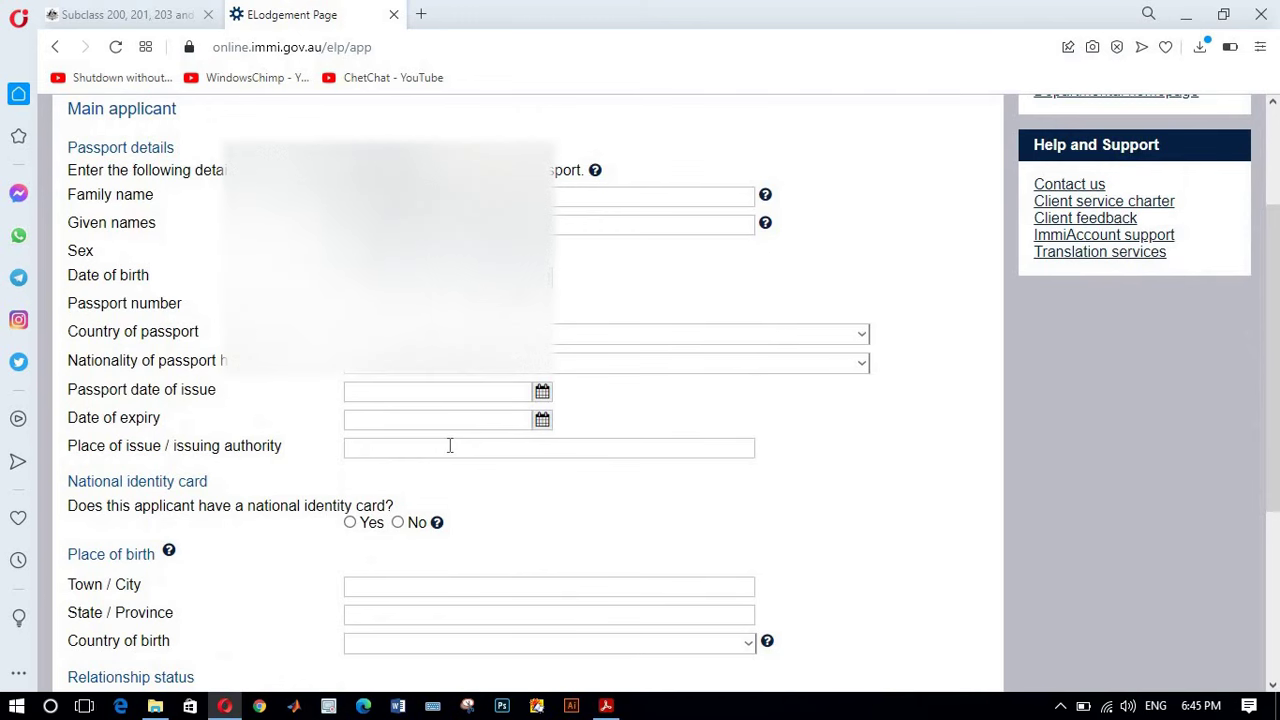
pyautogui.scroll(2, 450, 446)
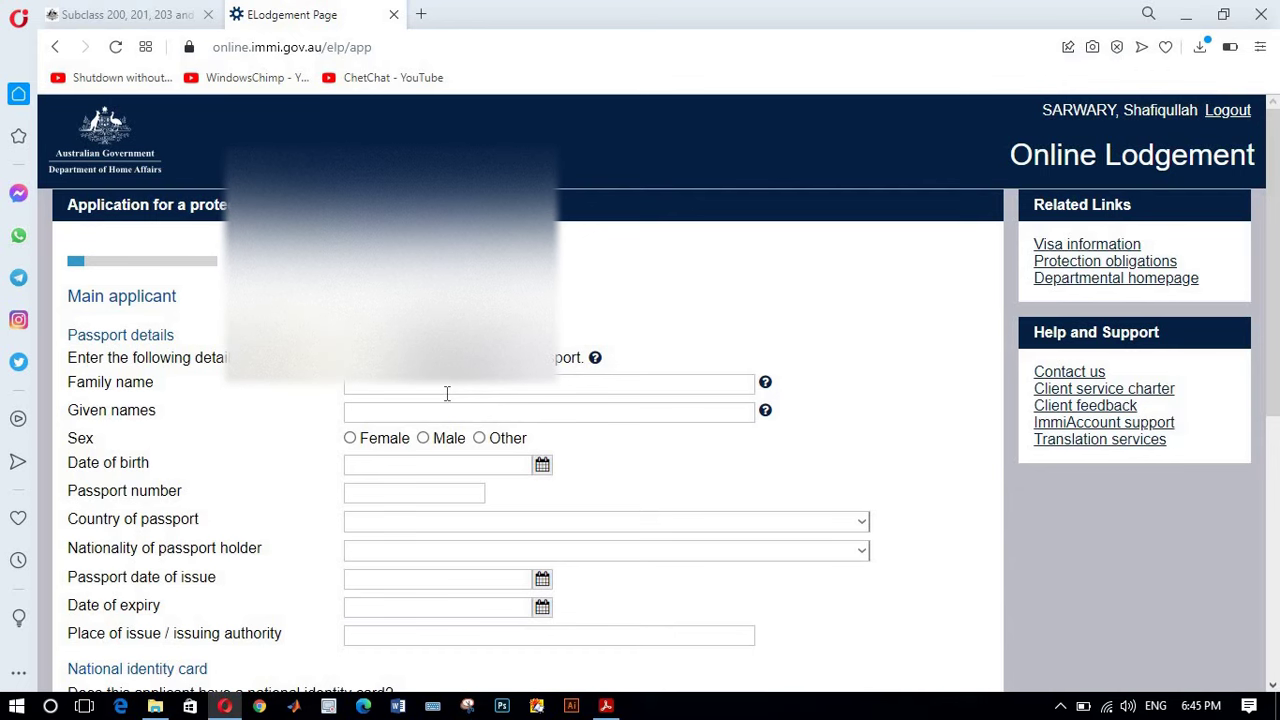
pyautogui.scroll(-2, 447, 394)
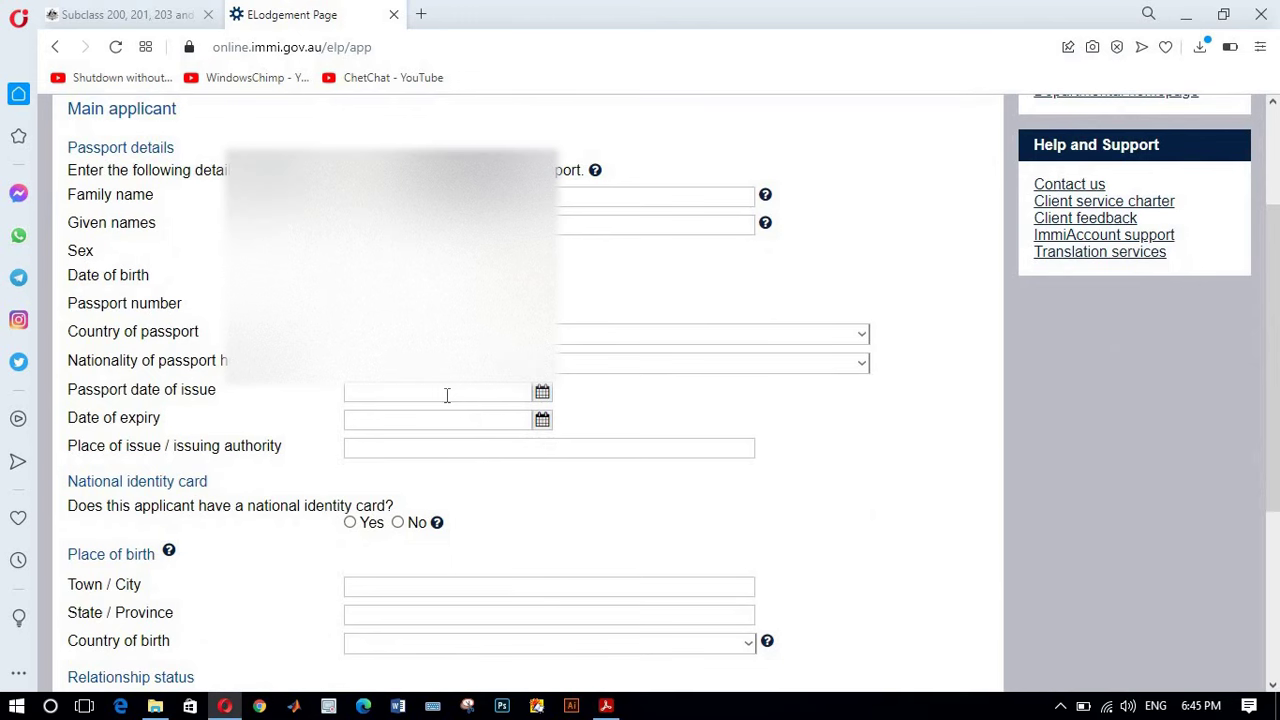
pyautogui.scroll(2, 447, 409)
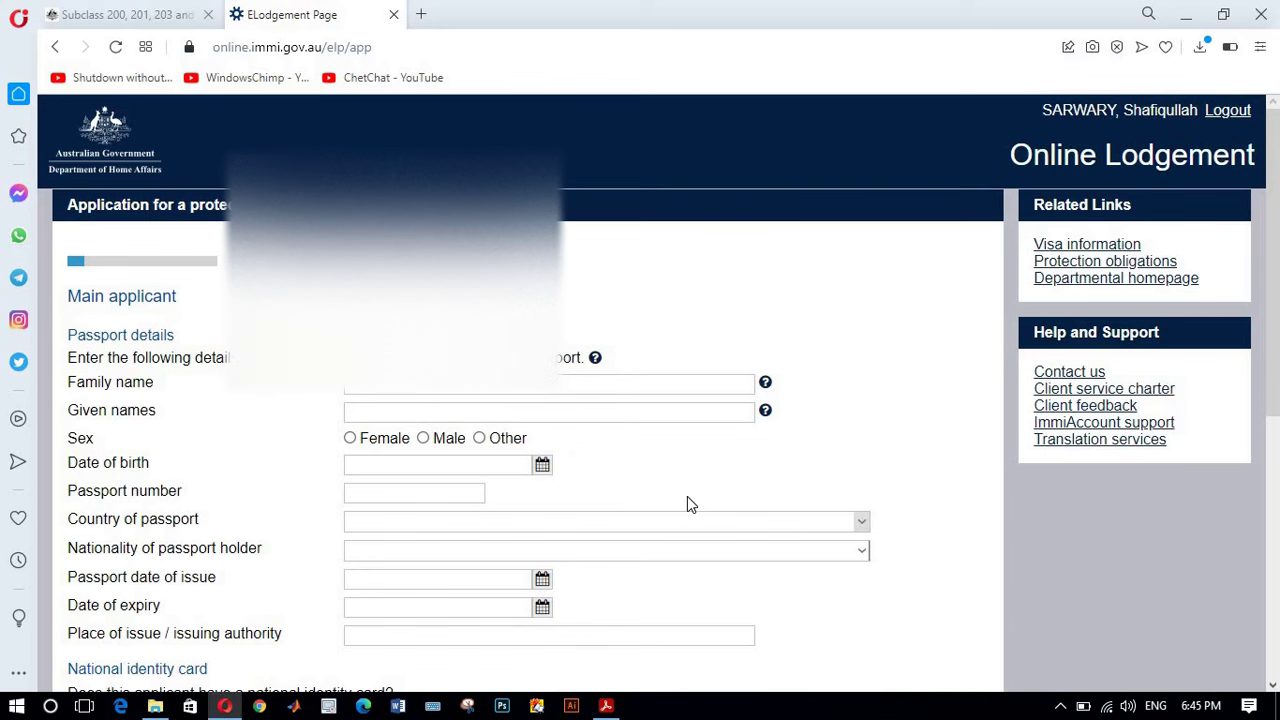
pyautogui.scroll(-3, 514, 463)
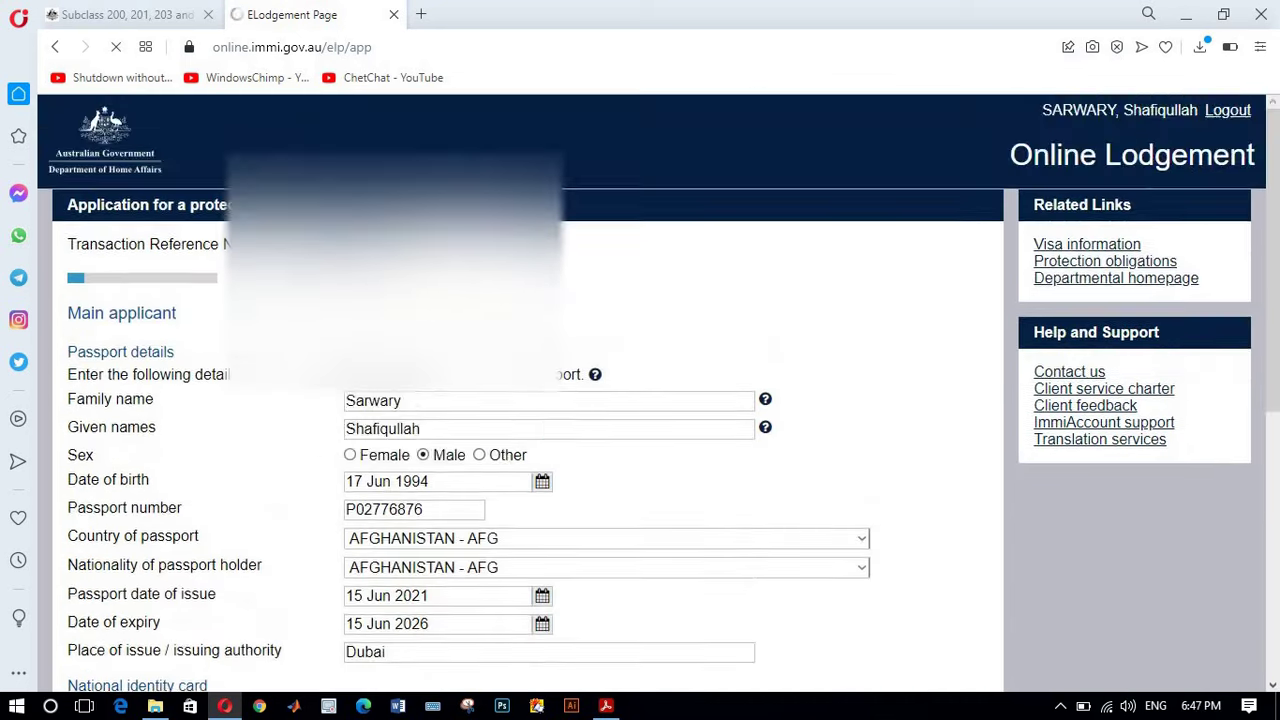
pyautogui.scroll(-4, 754, 524)
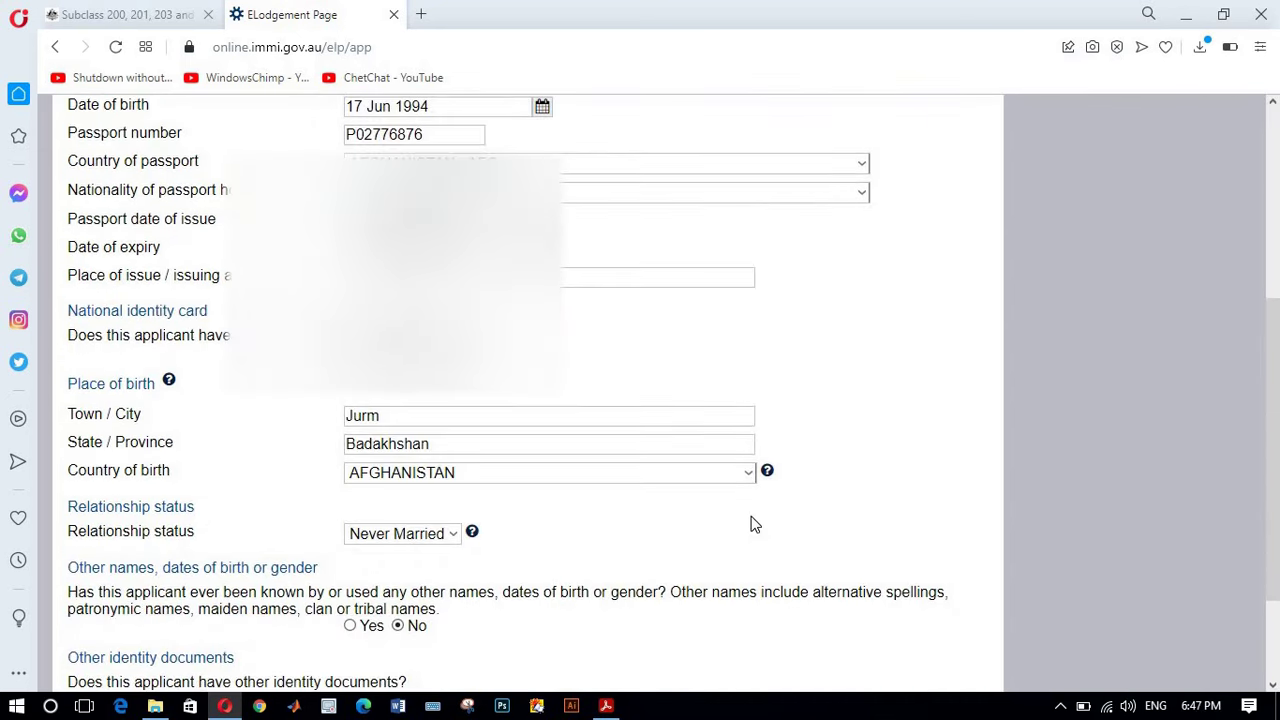
pyautogui.scroll(2, 631, 441)
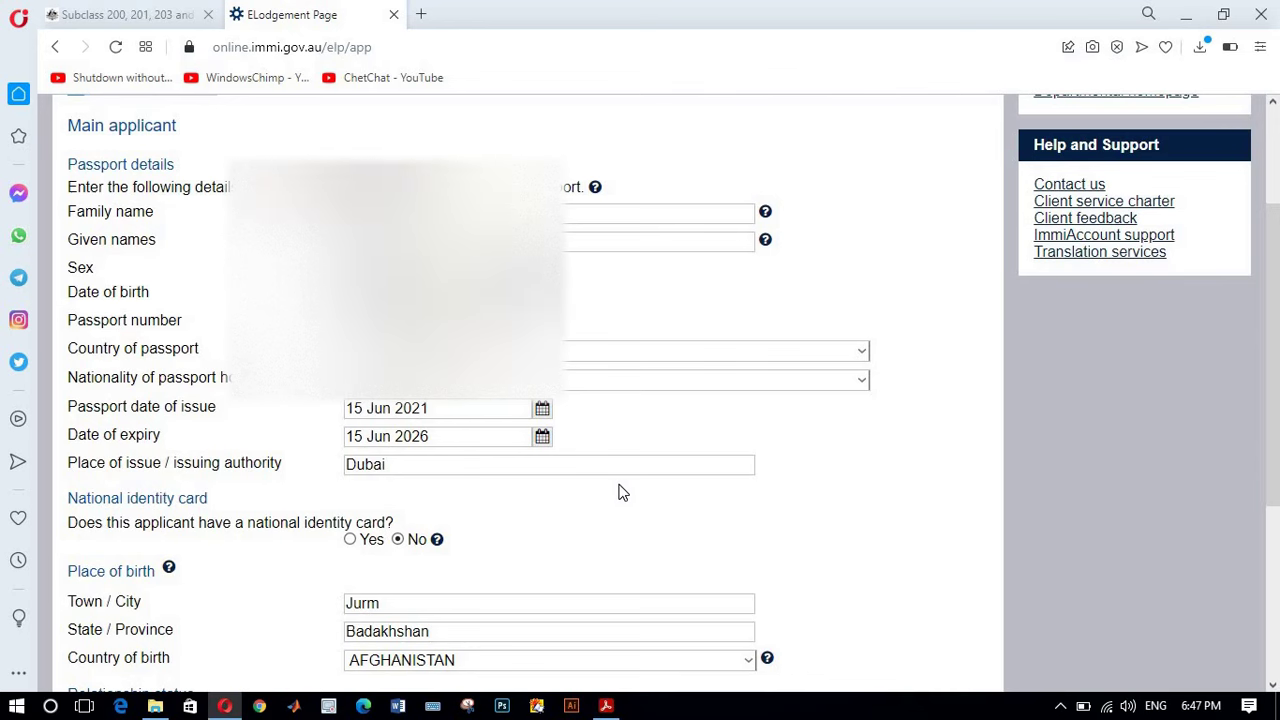
pyautogui.scroll(-5, 620, 492)
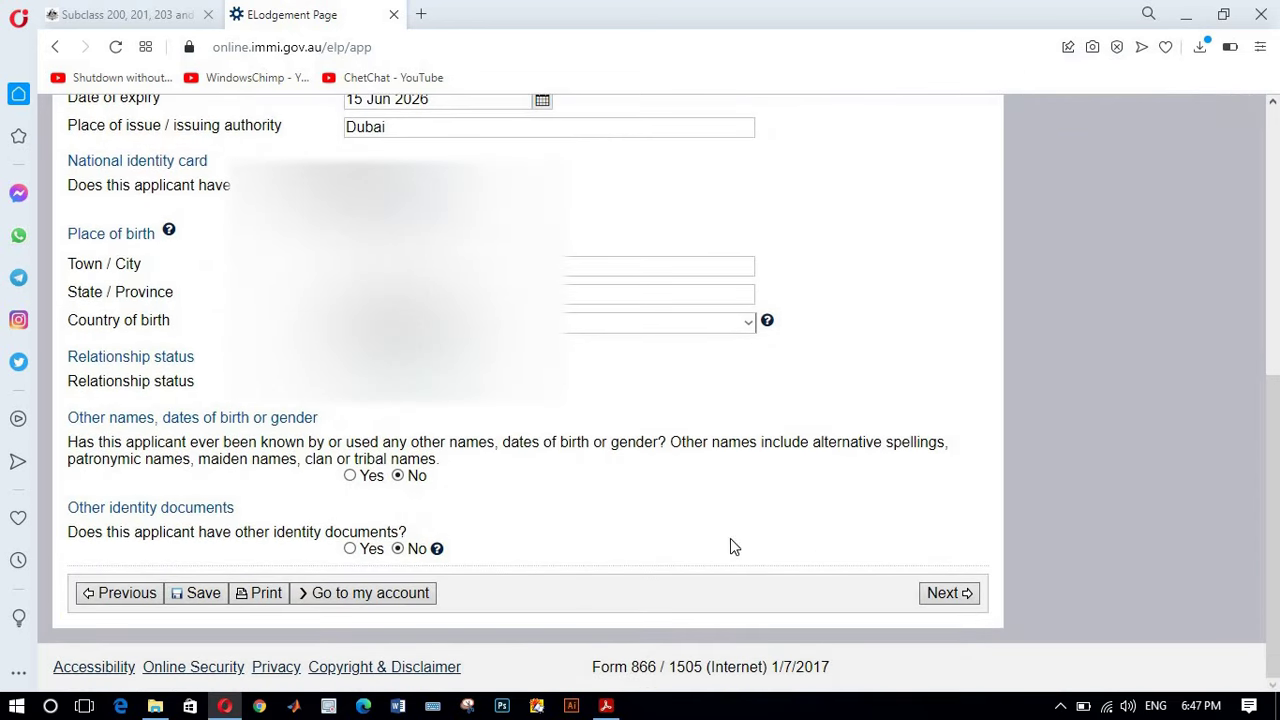
# Step: Confirm the critical data as correct and return to My applications to see the incomplete Protection visa
pyautogui.click(936, 594)
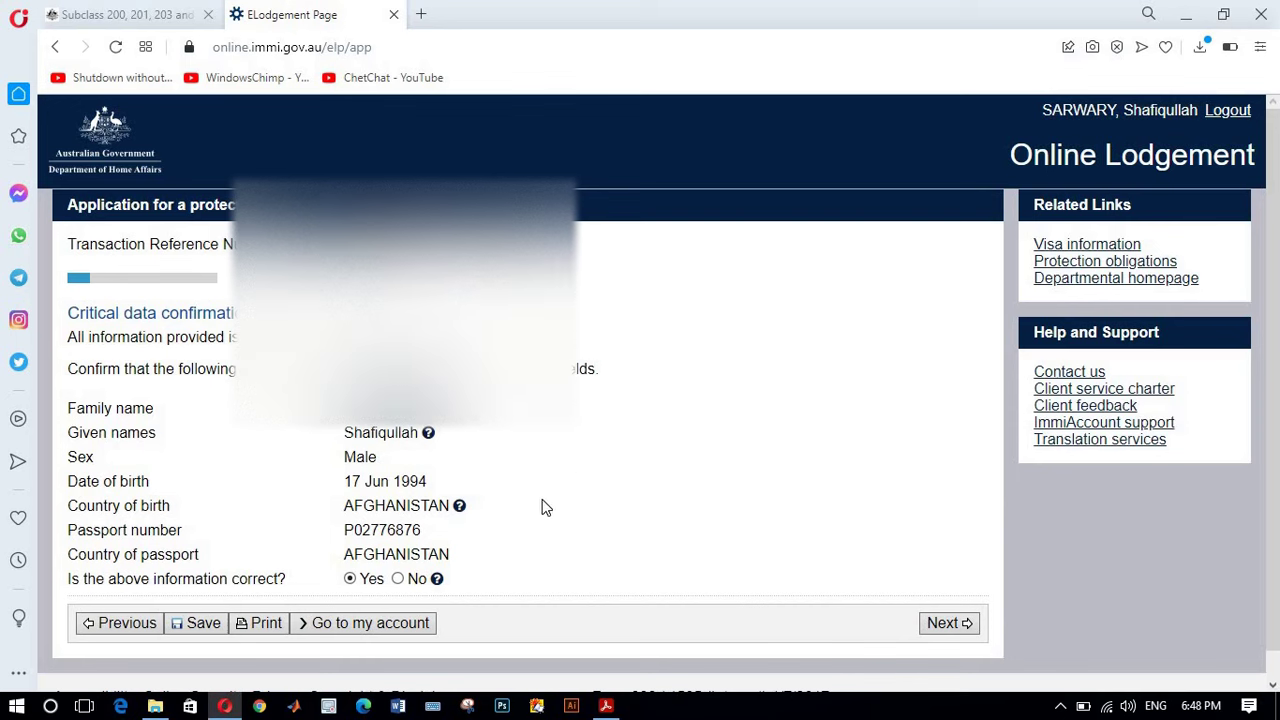
pyautogui.click(364, 632)
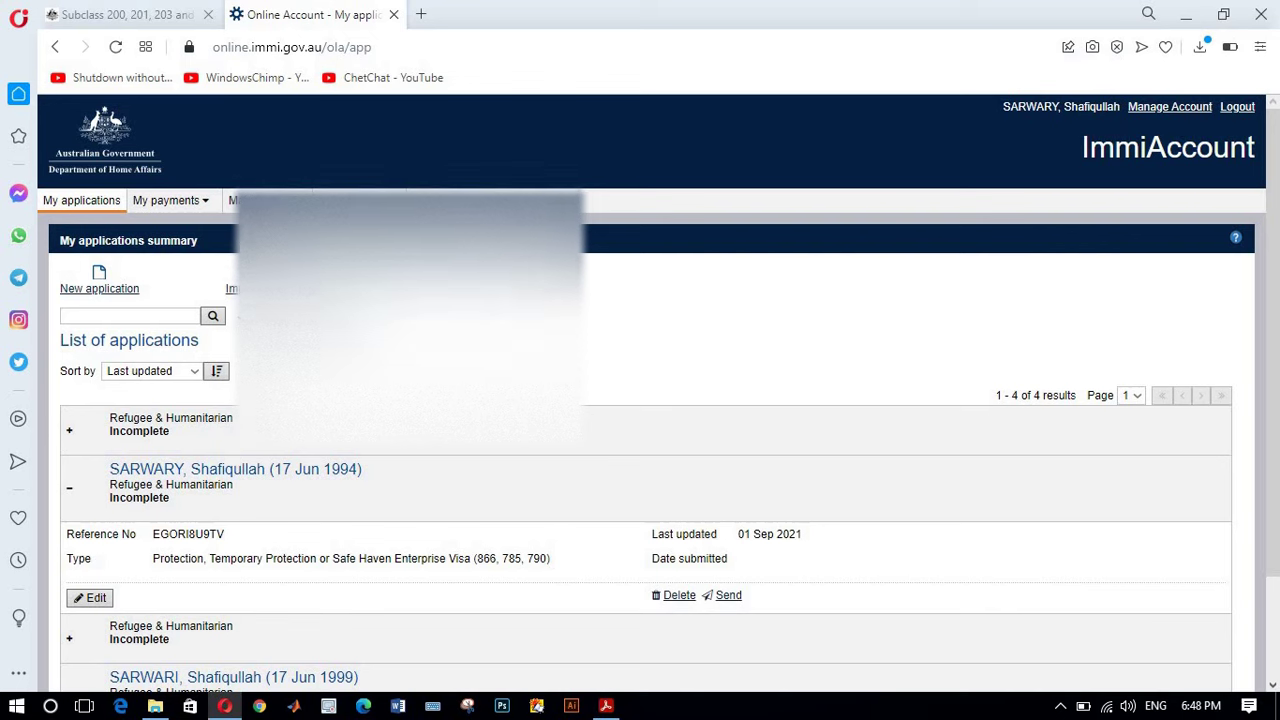
# Step: Start an import application, paste the copied value into a field, and choose AFGHANISTAN as travel document country
pyautogui.click(232, 200)
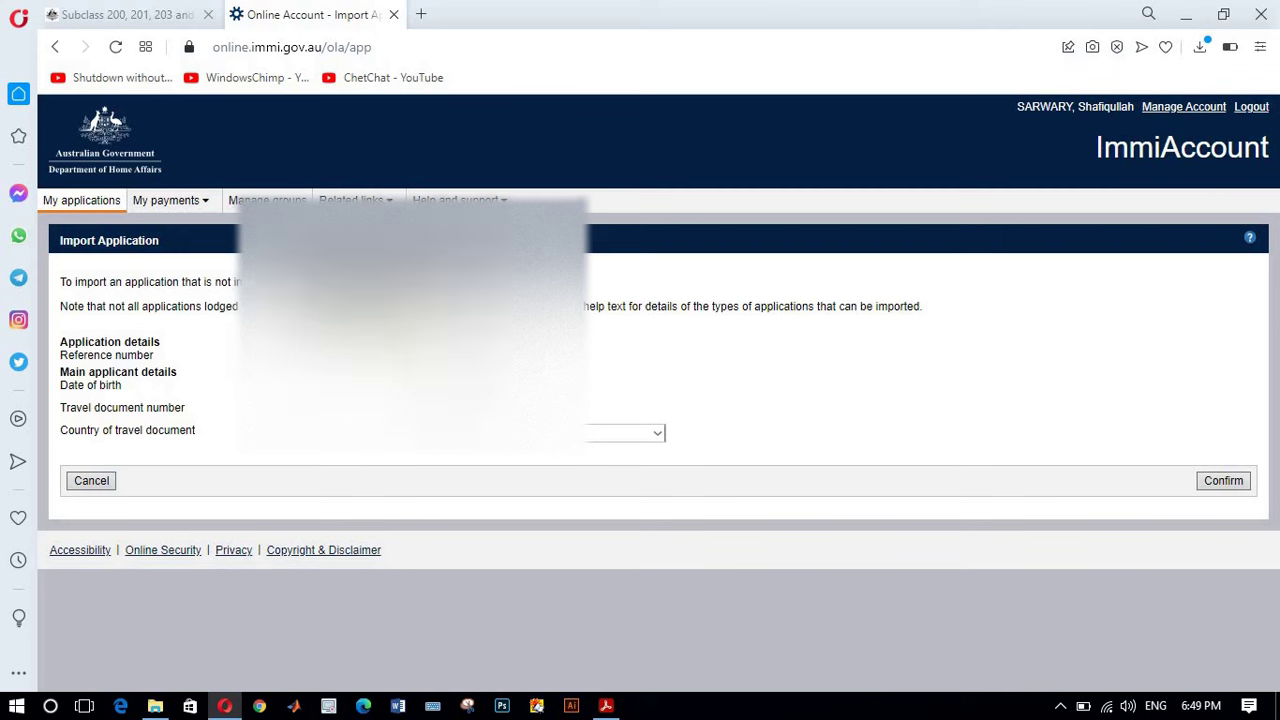
pyautogui.rightClick(338, 407)
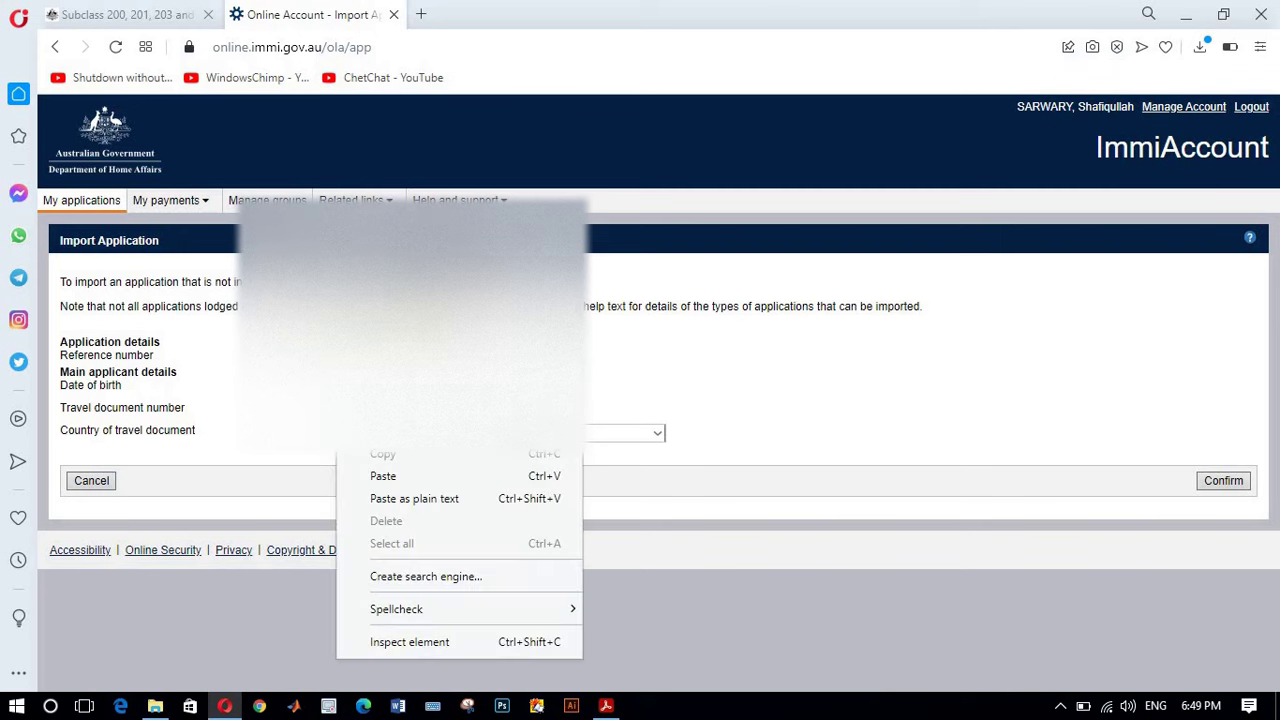
pyautogui.click(383, 476)
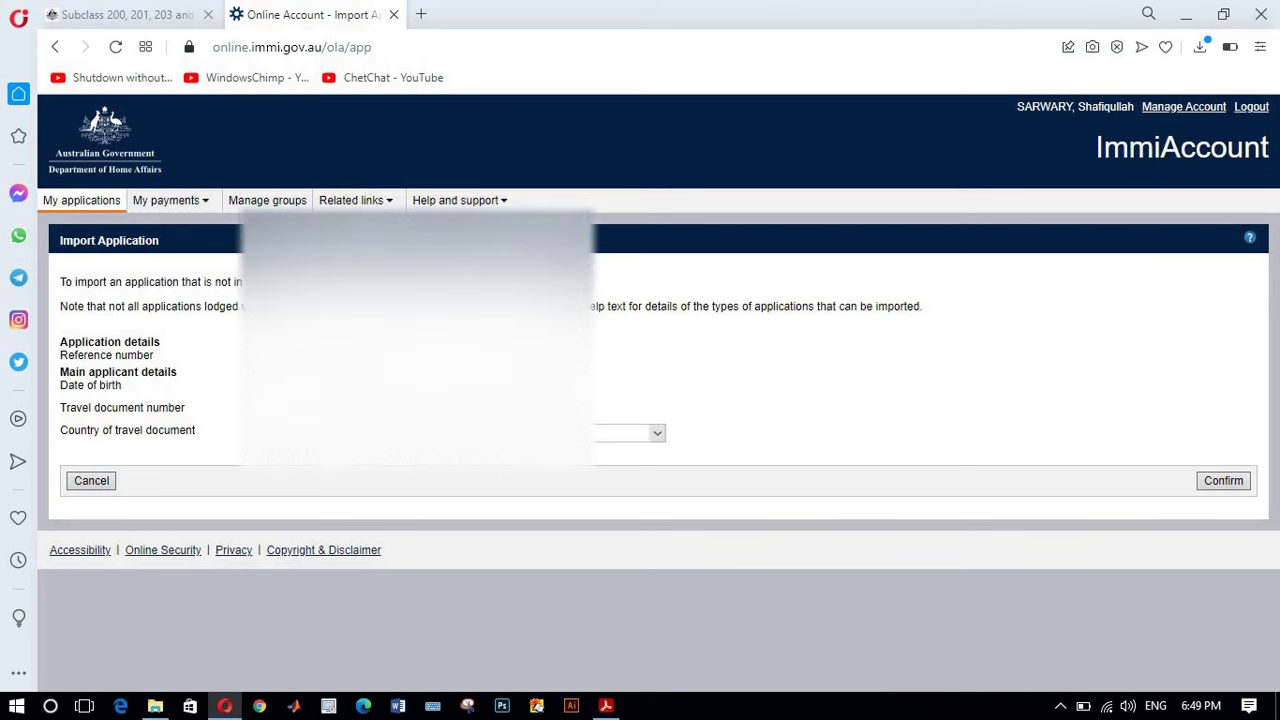
pyautogui.click(628, 432)
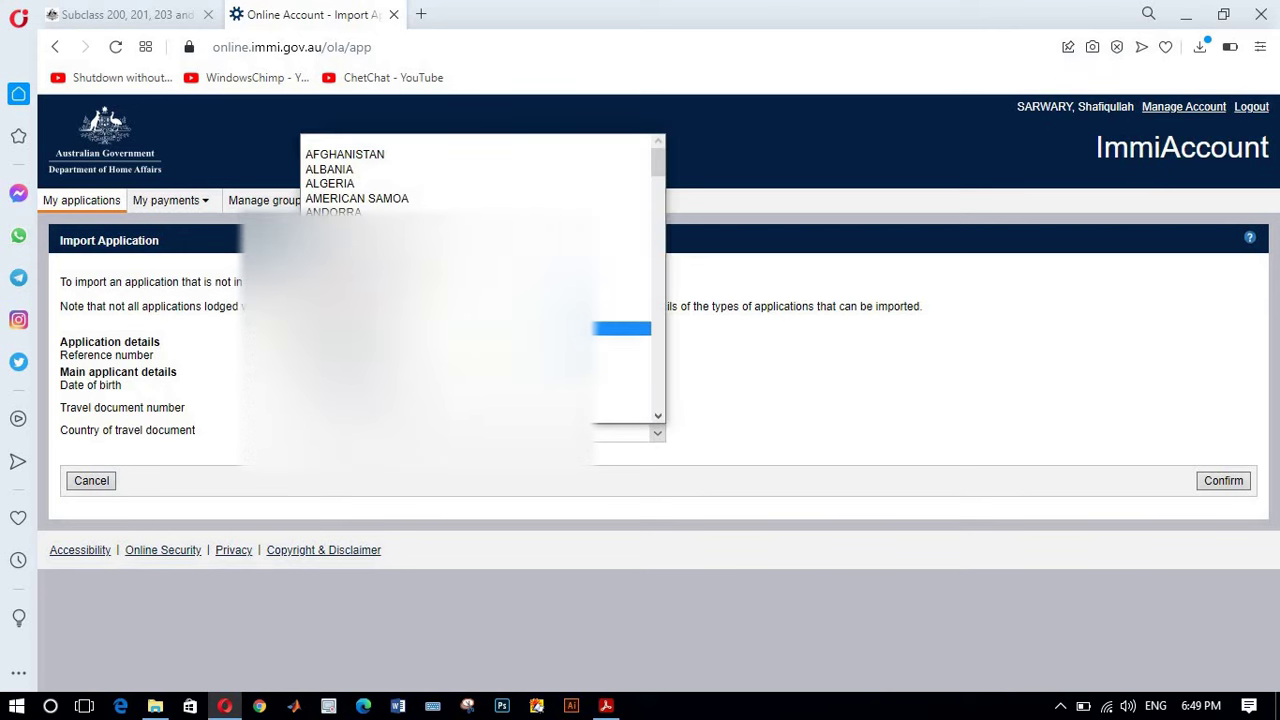
pyautogui.click(434, 157)
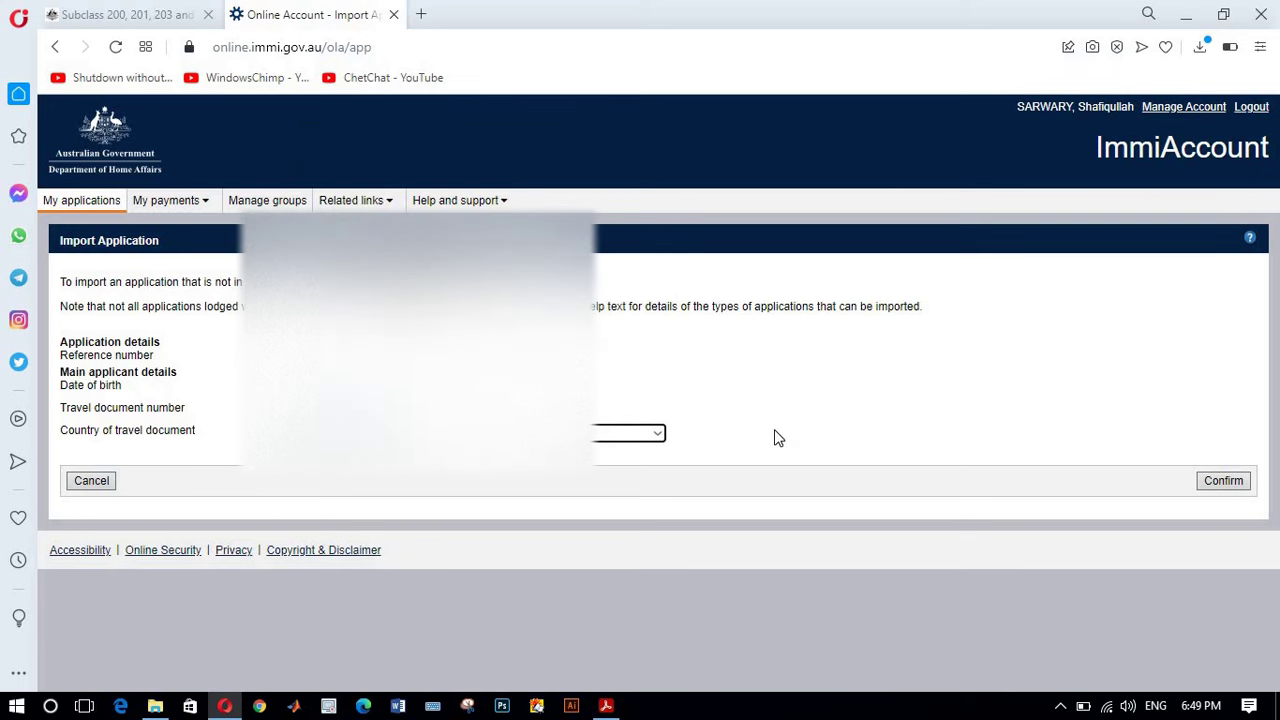
# Step: Confirm the import, which fails for a missing travel document number, then go back two pages
pyautogui.click(1223, 481)
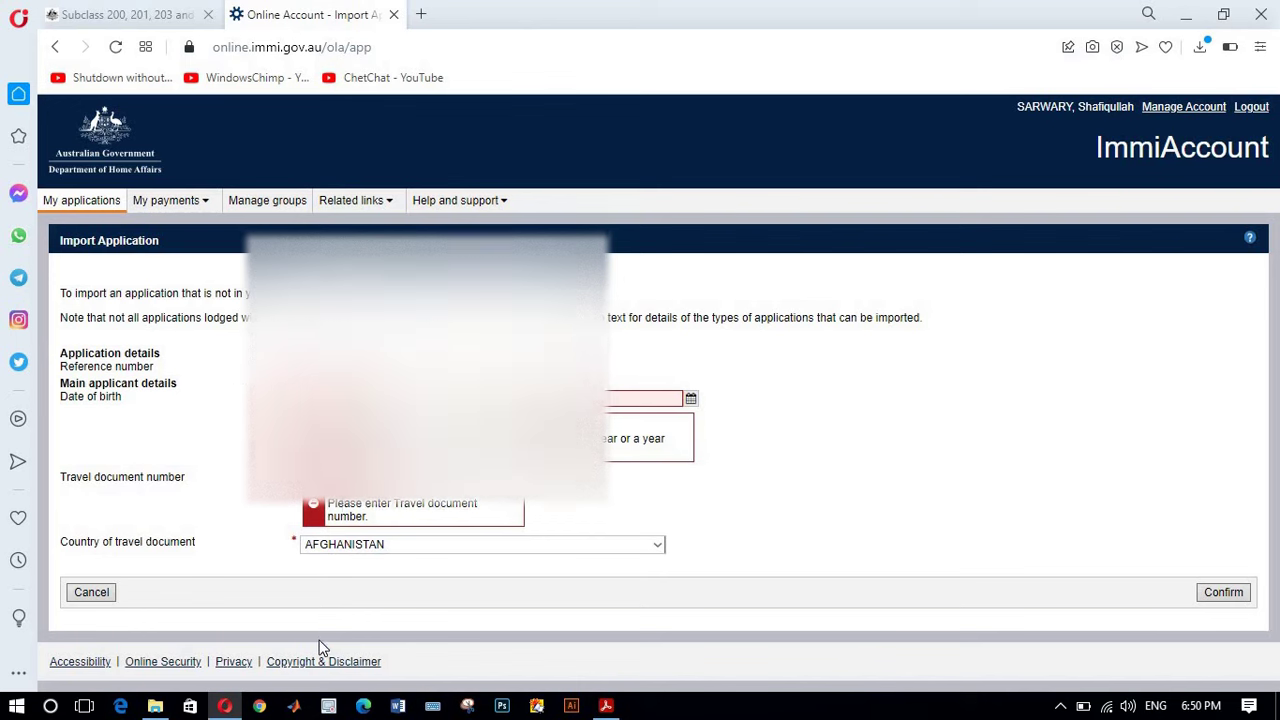
pyautogui.click(55, 47)
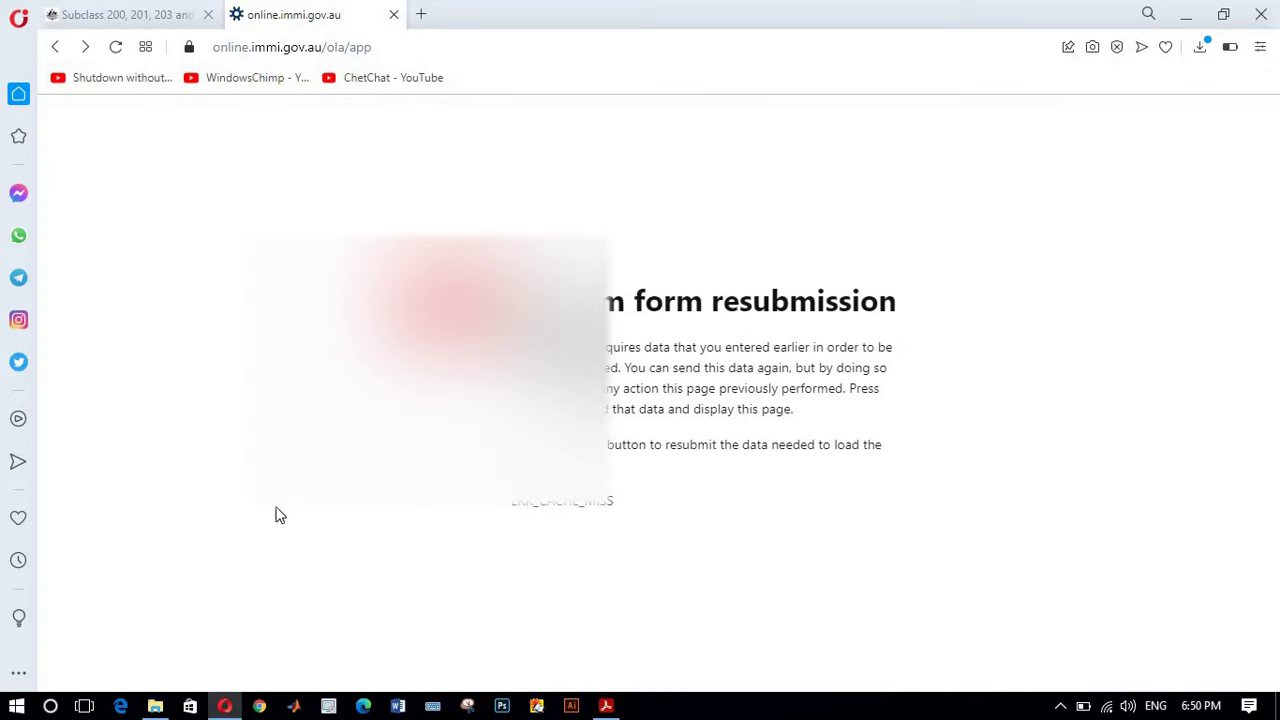
pyautogui.click(55, 47)
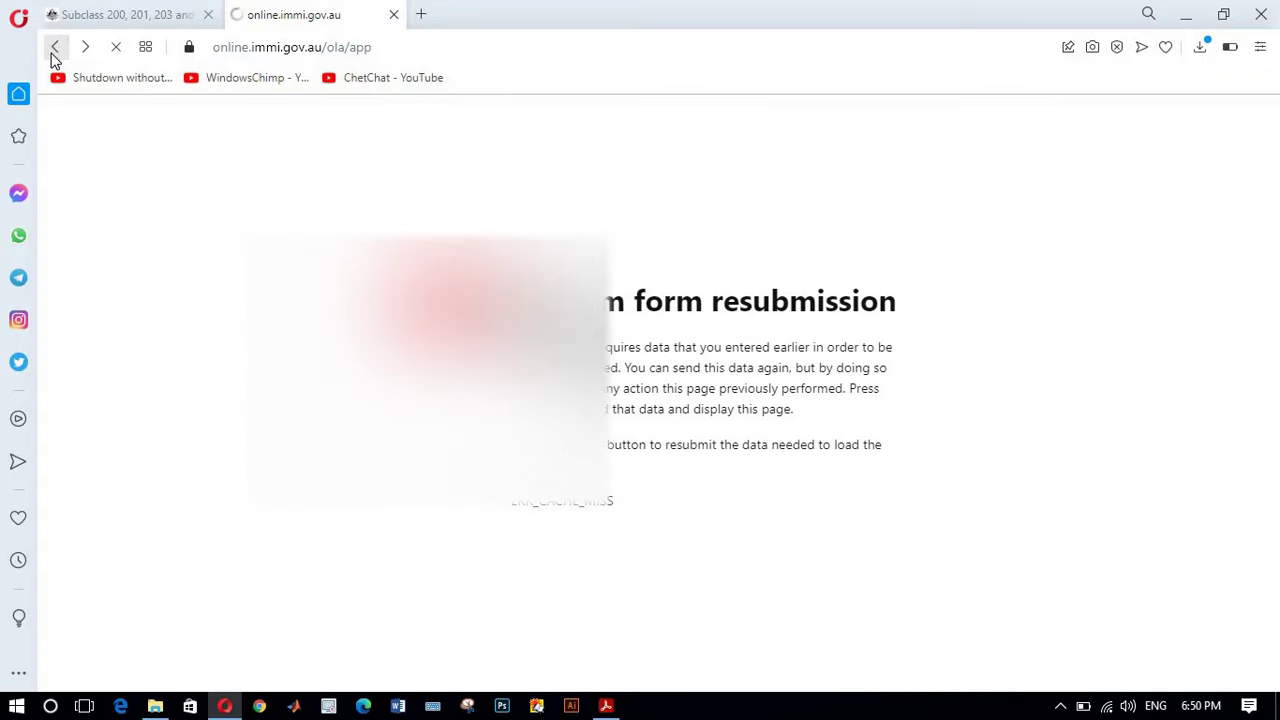